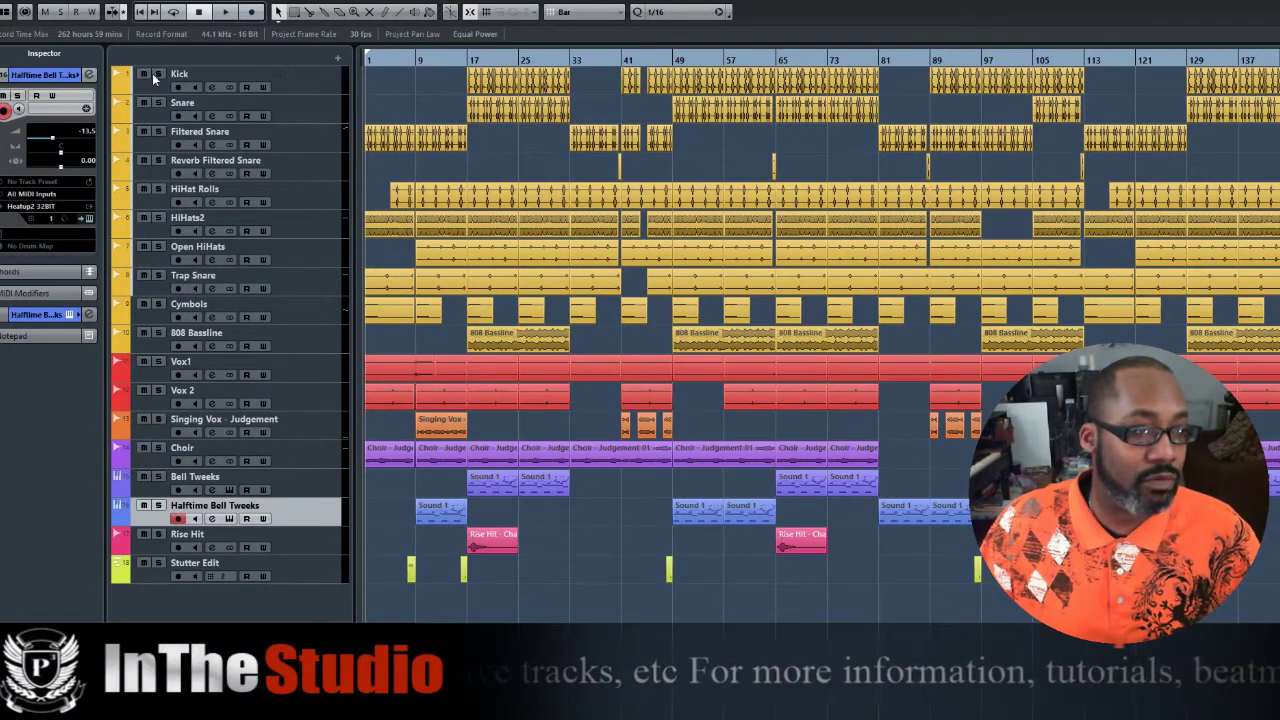
# Solo the Snare, HiHat Rolls, Trap Snare and Cymbols tracks, then bring up the MixConsole during playback
pyautogui.click(159, 103)
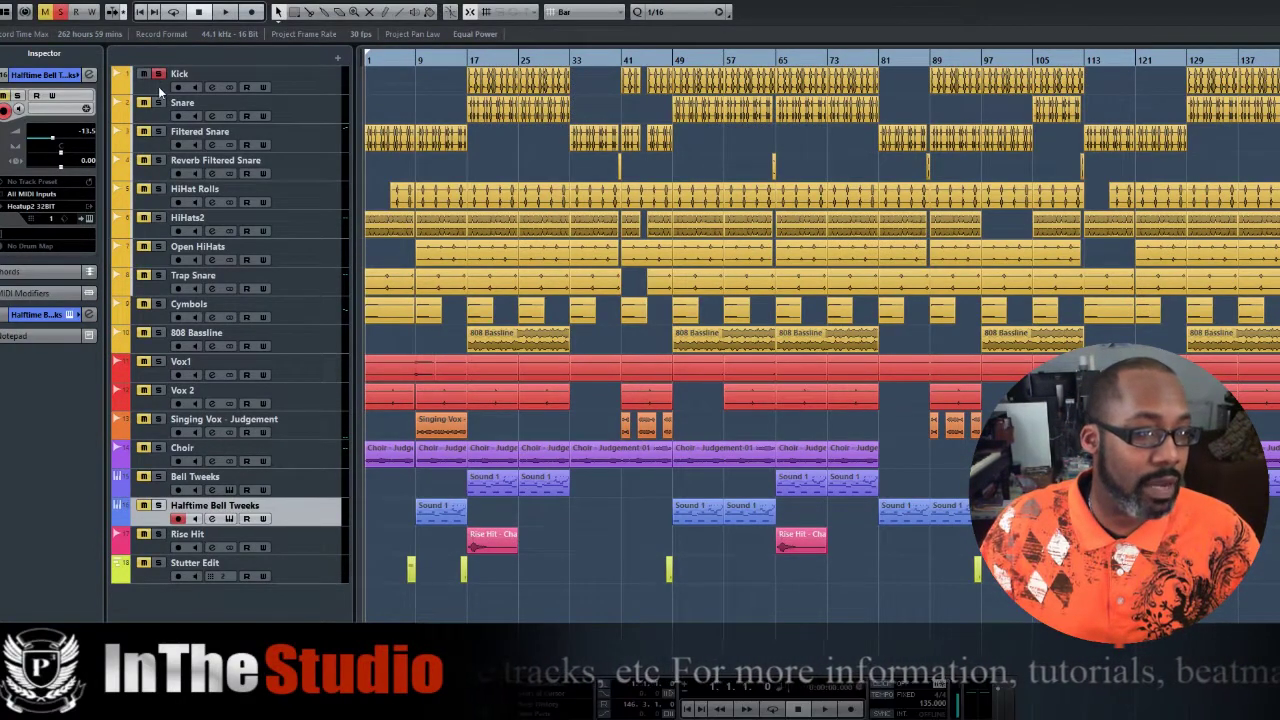
pyautogui.click(159, 188)
pyautogui.click(170, 222)
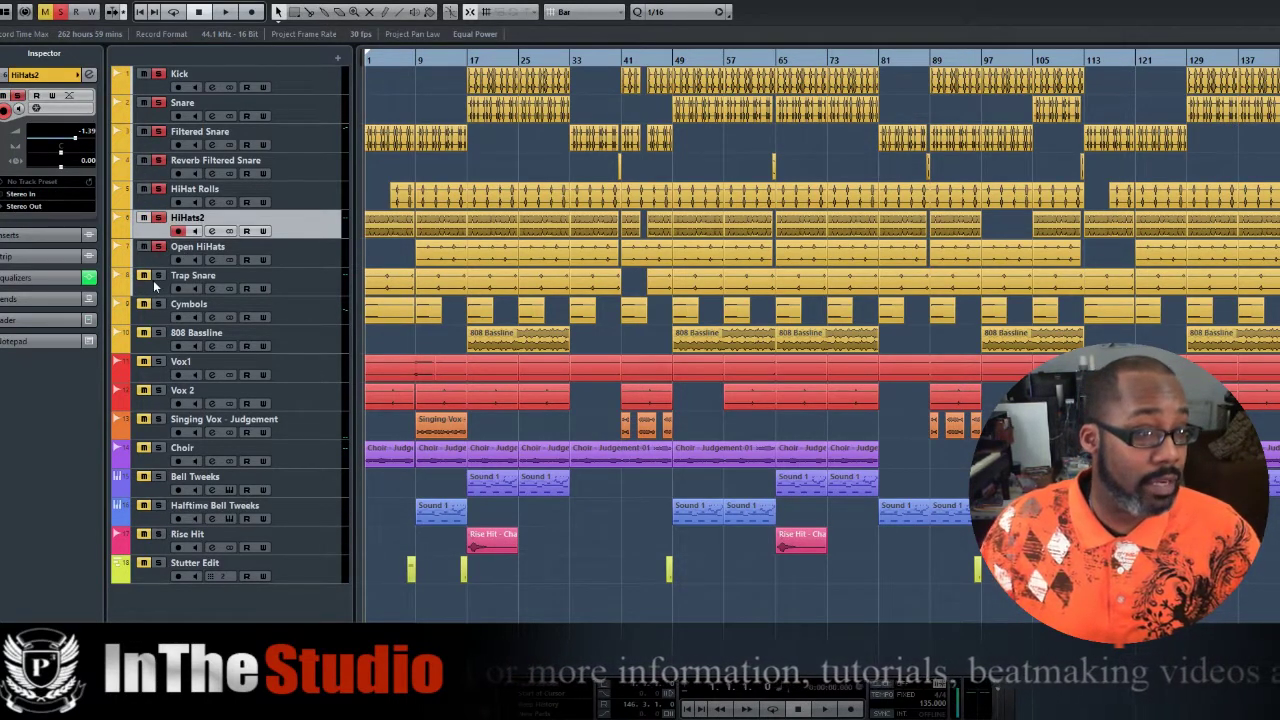
pyautogui.click(159, 276)
pyautogui.click(159, 304)
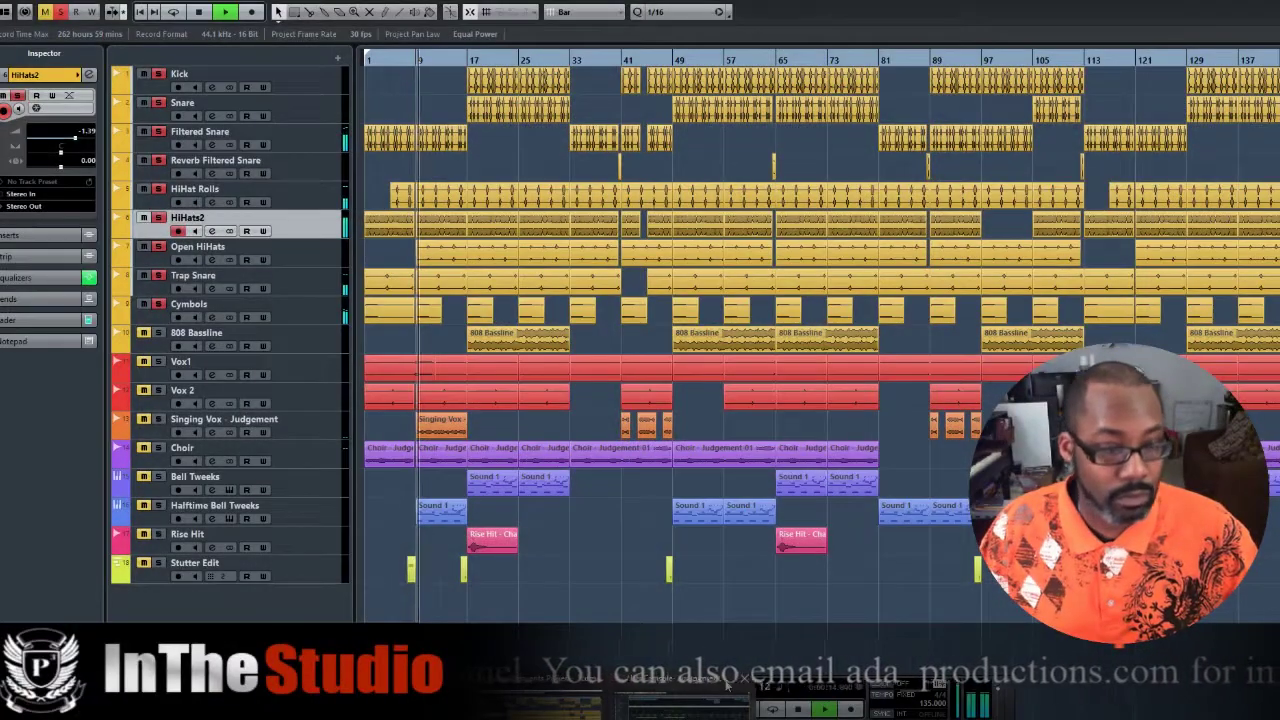
pyautogui.press('F3')
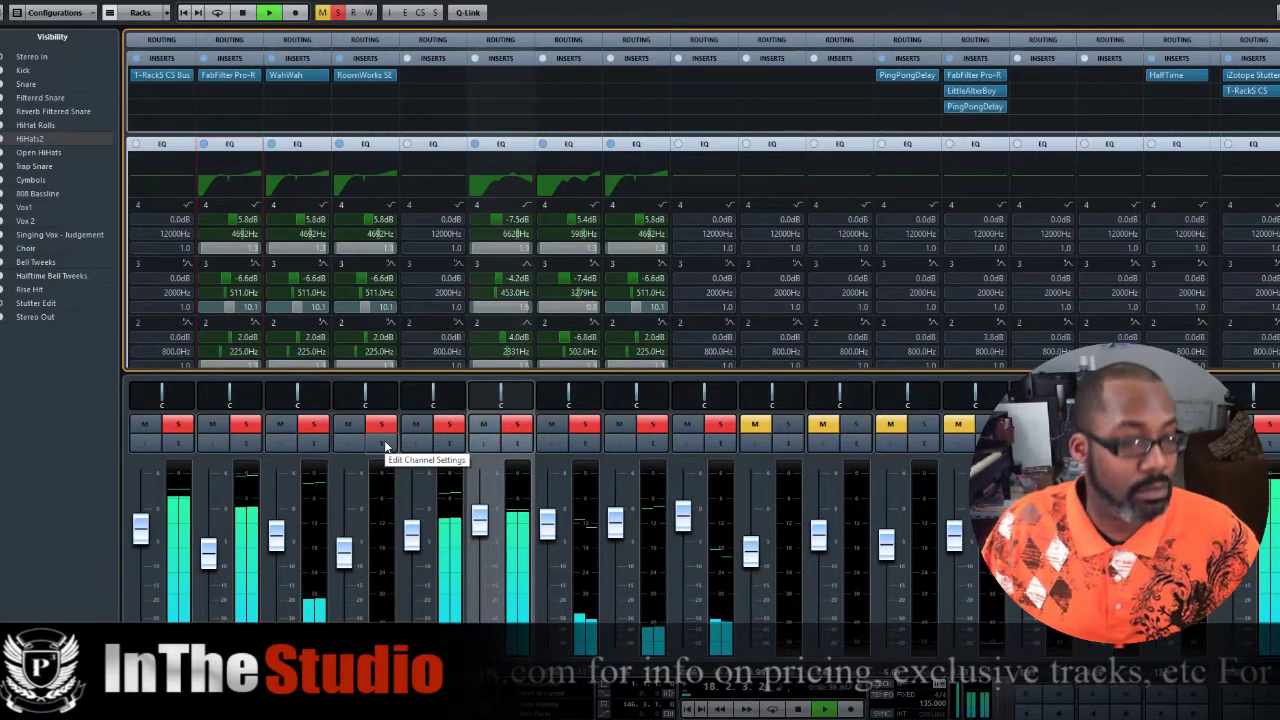
# Stop playback, then open the Kick's T-RackS CS Bus Comp insert window and move it into place
pyautogui.press('space')
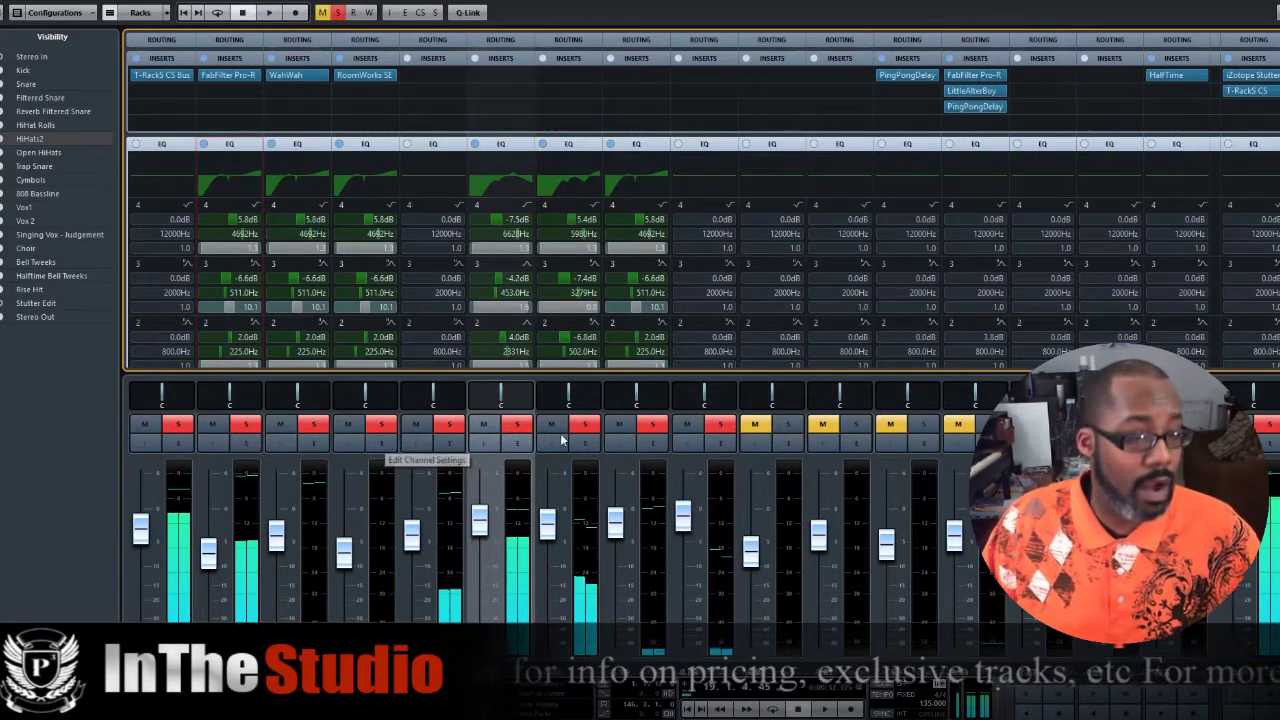
pyautogui.click(156, 88)
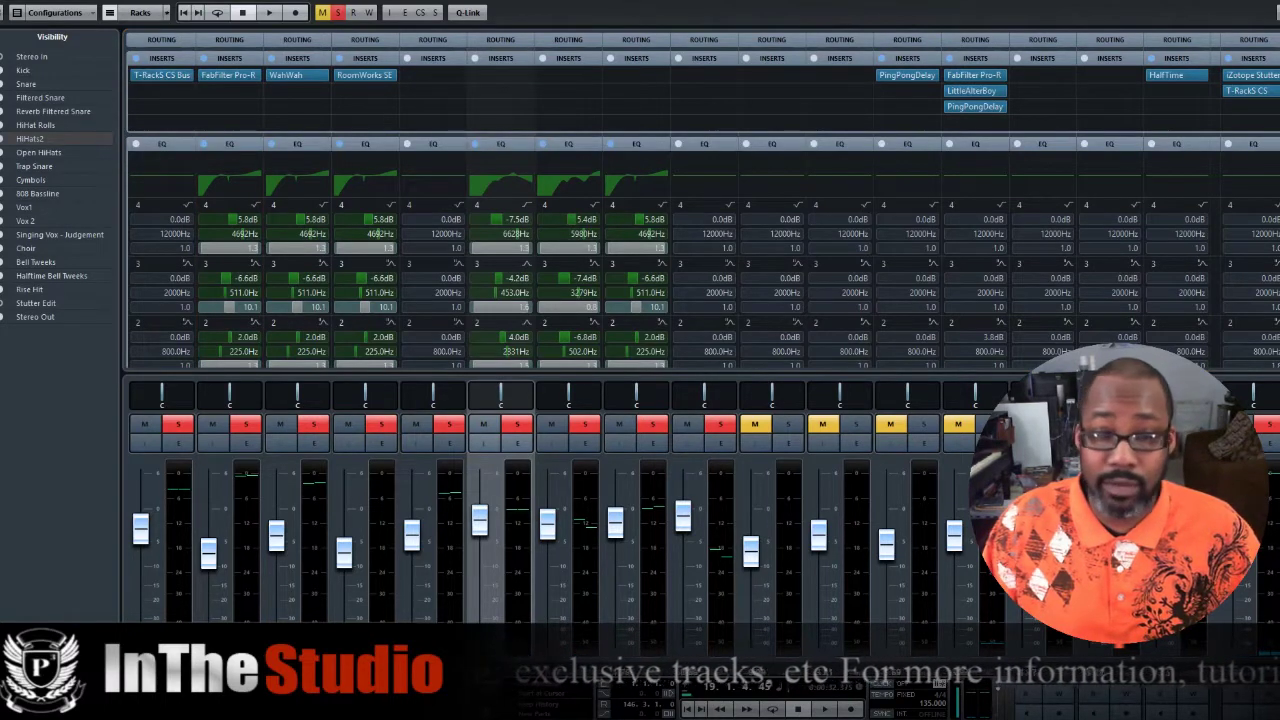
pyautogui.moveTo(483, 284); pyautogui.dragTo(510, 296)
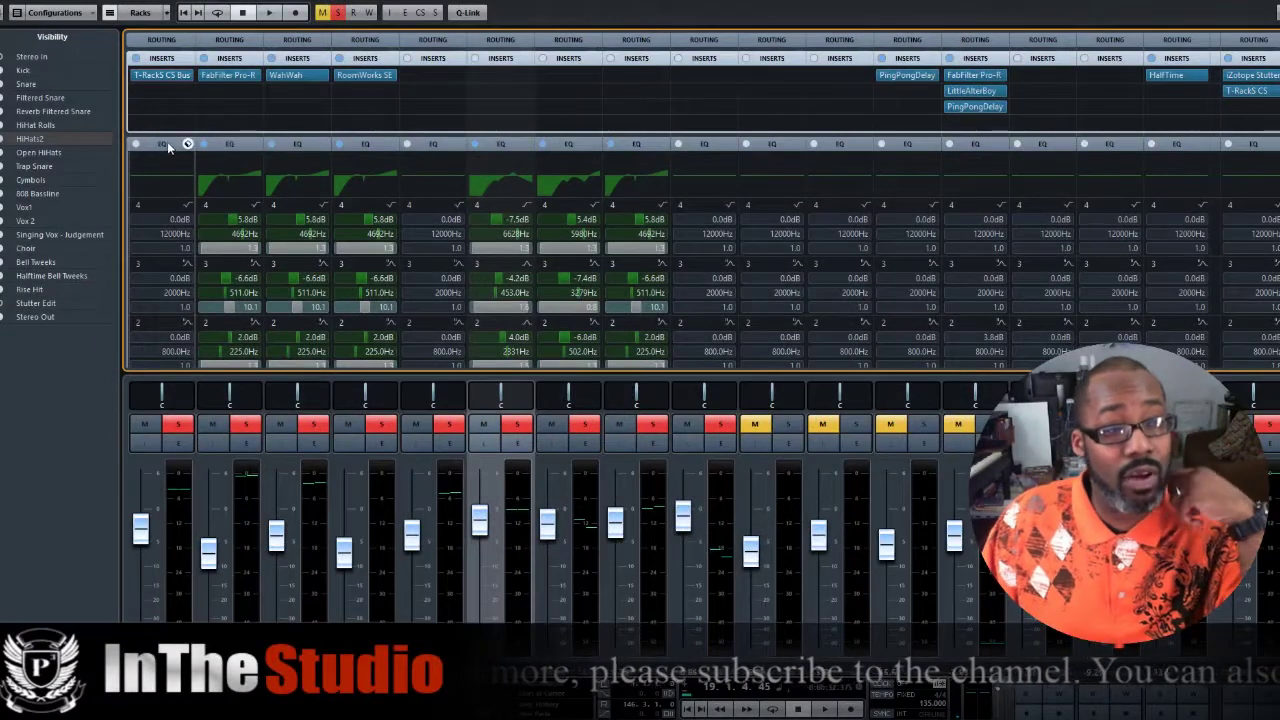
pyautogui.click(187, 143)
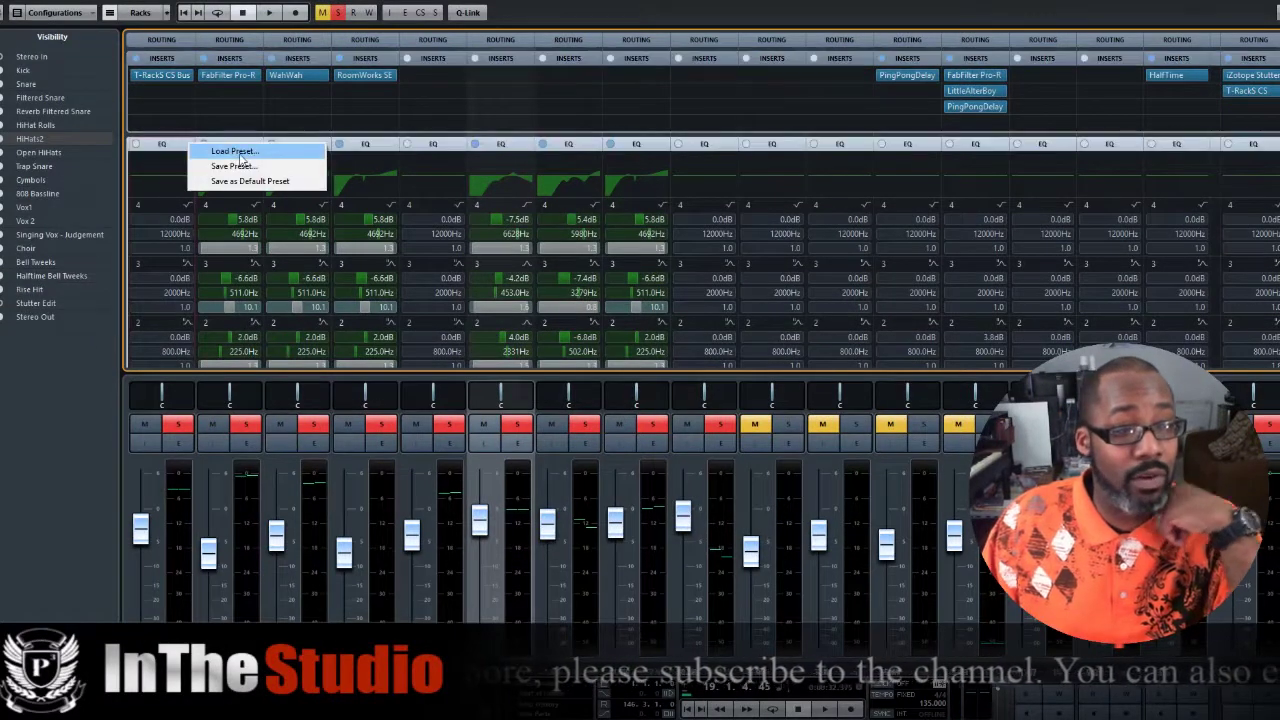
pyautogui.click(237, 151)
pyautogui.click(633, 287)
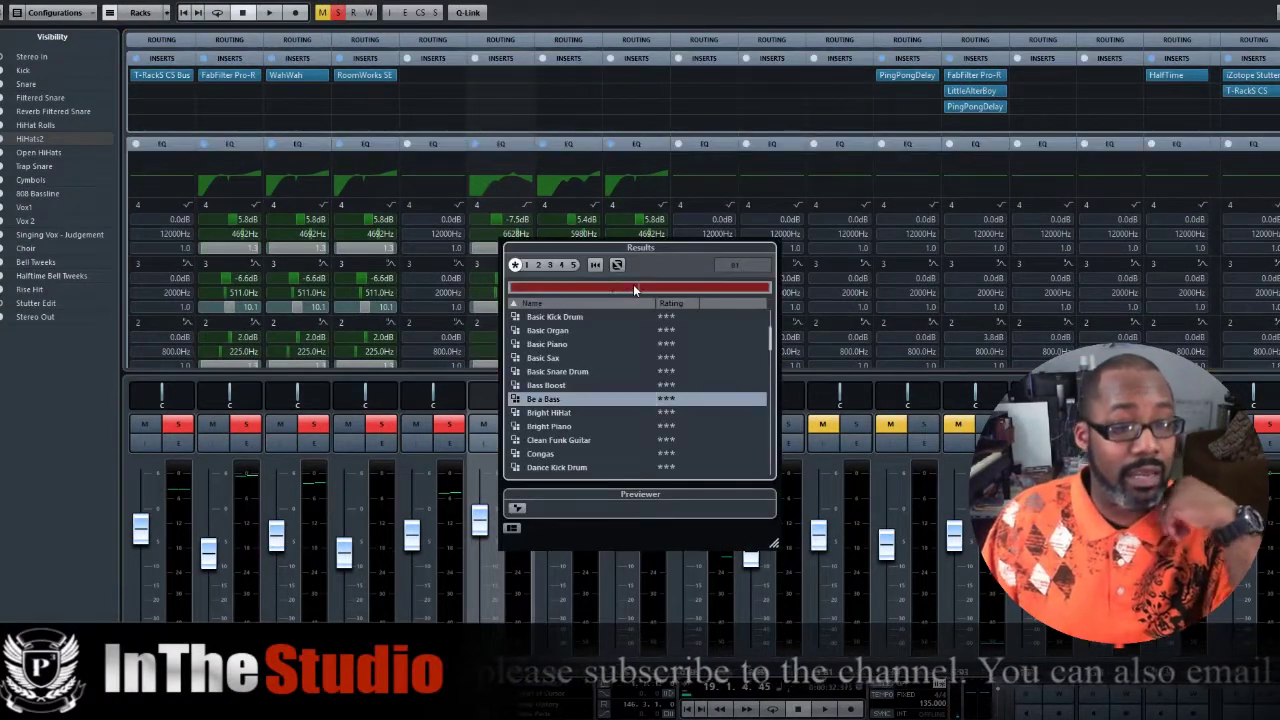
pyautogui.write('drum')
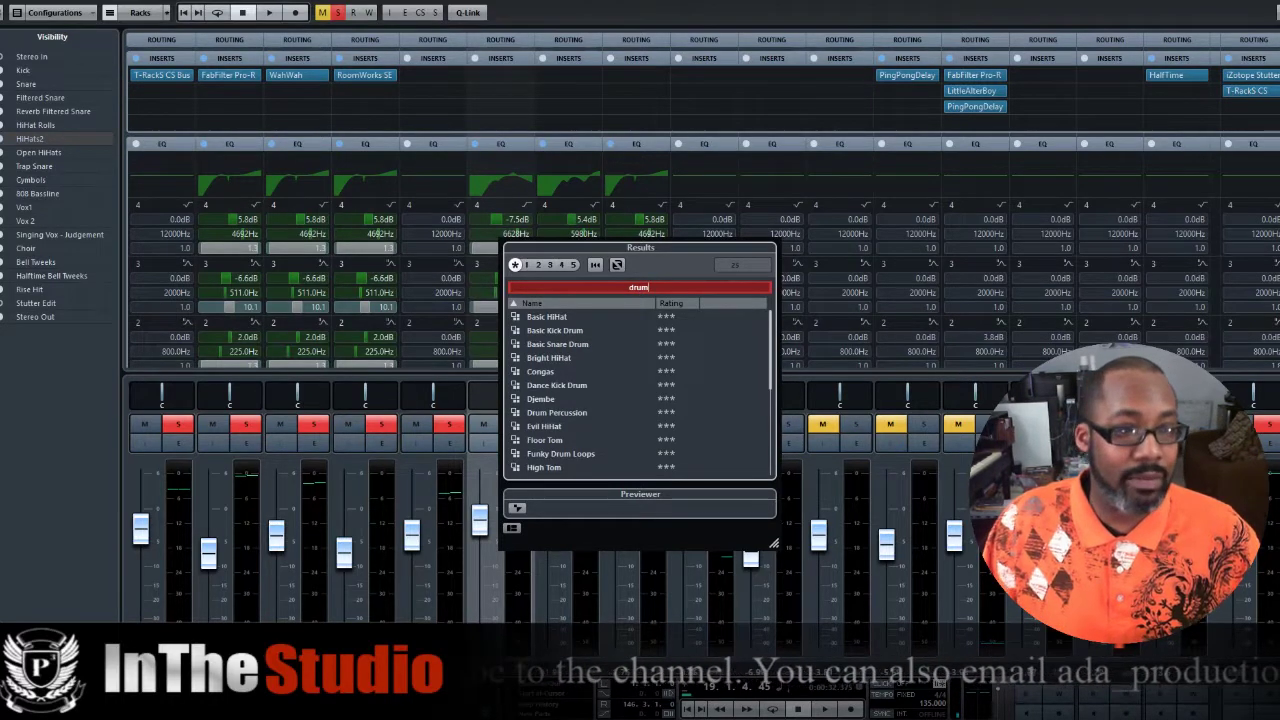
pyautogui.click(590, 2)
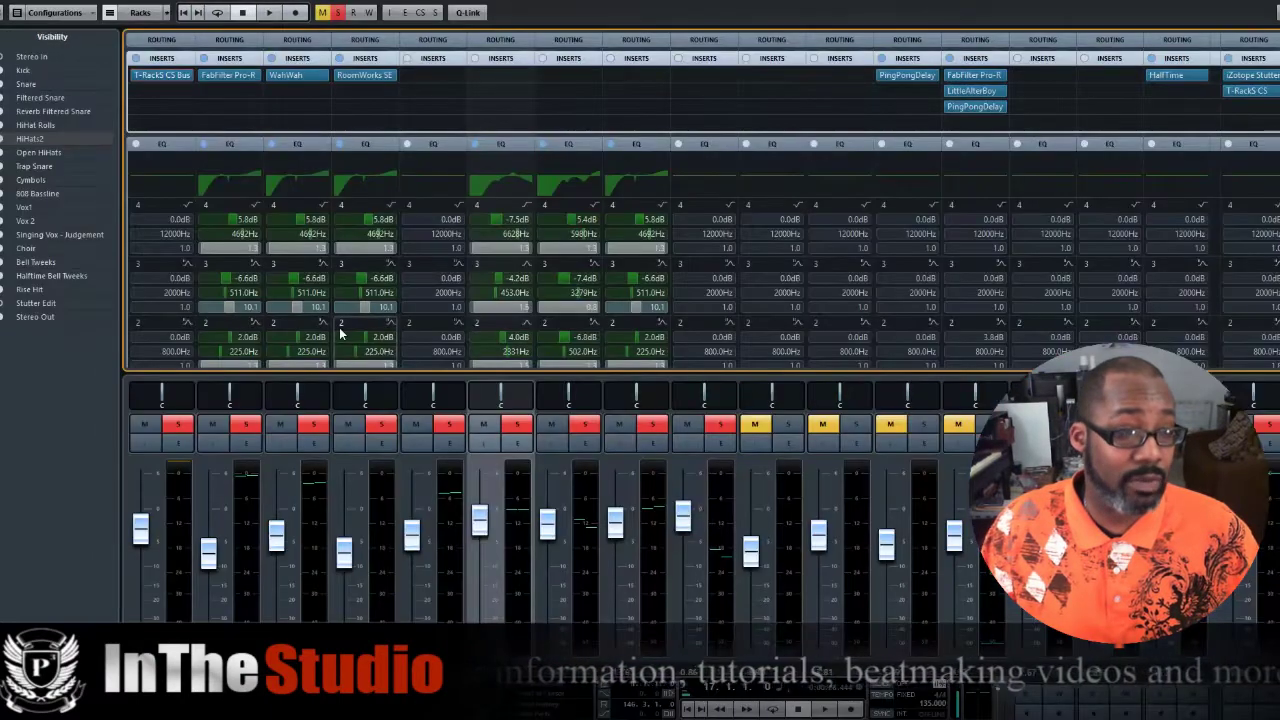
pyautogui.click(255, 146)
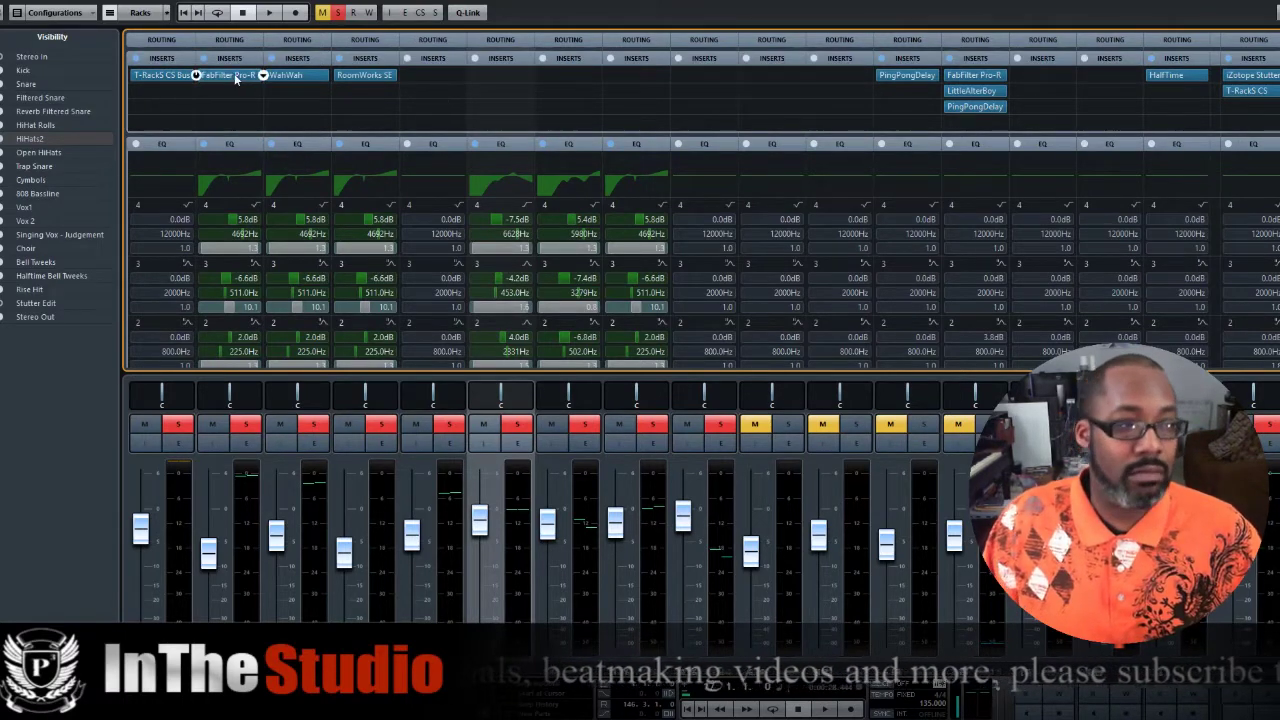
pyautogui.click(239, 80)
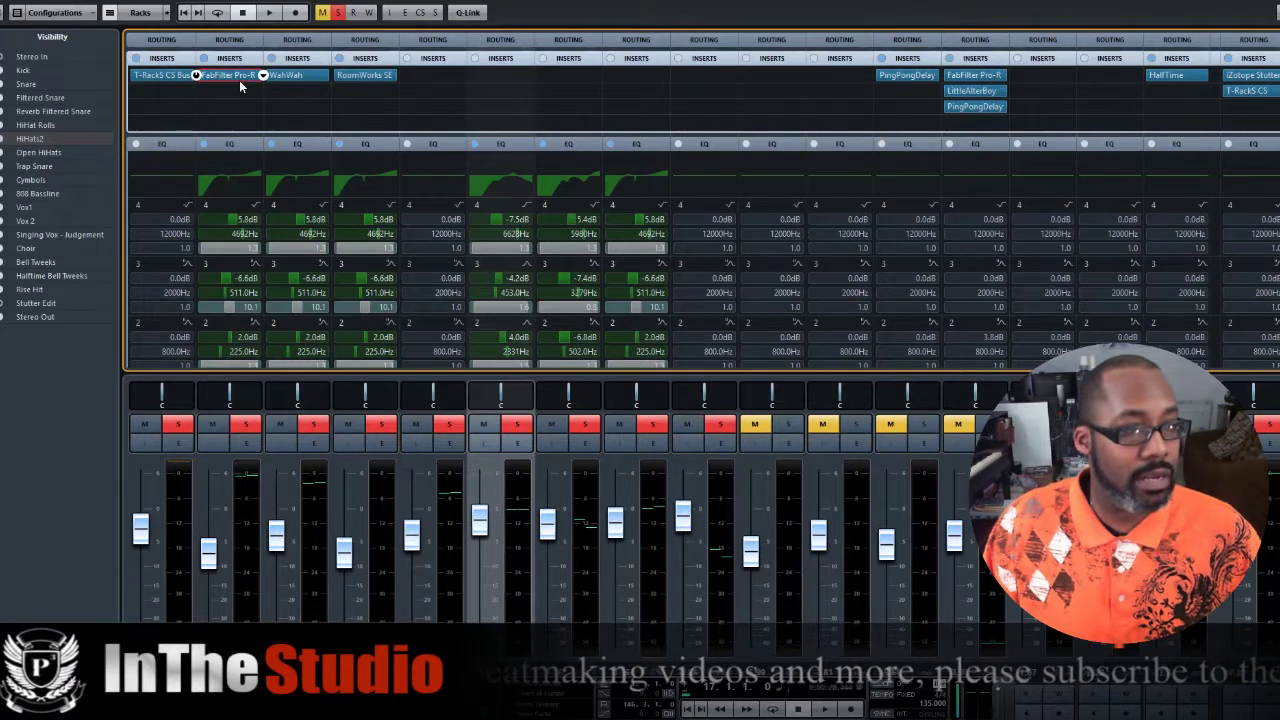
pyautogui.moveTo(858, 209); pyautogui.dragTo(795, 156)
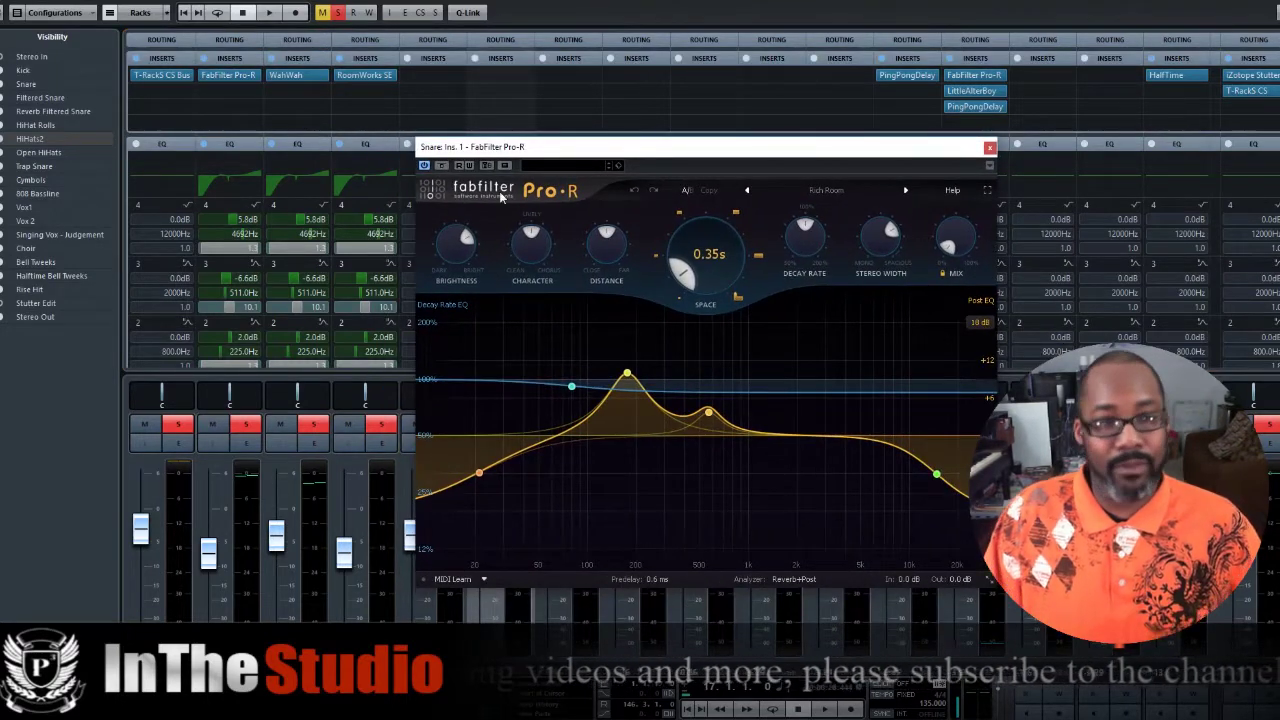
pyautogui.click(821, 190)
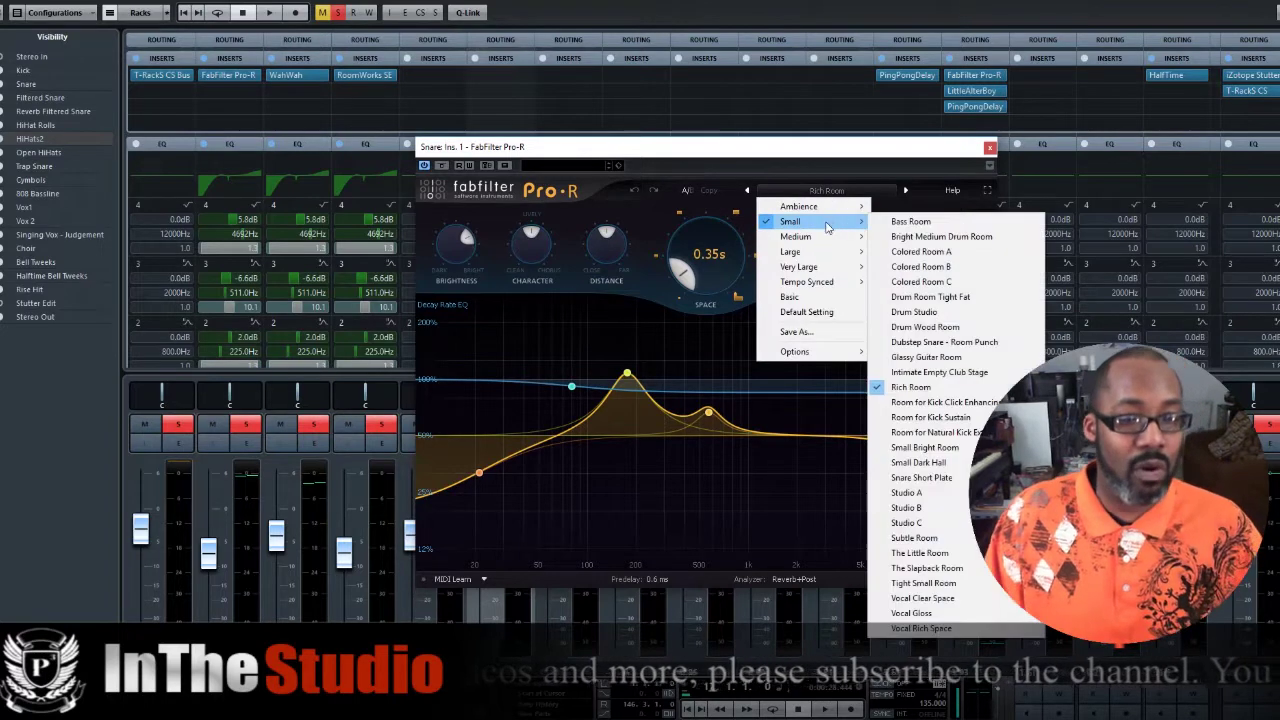
pyautogui.click(840, 157)
pyautogui.moveTo(950, 255)
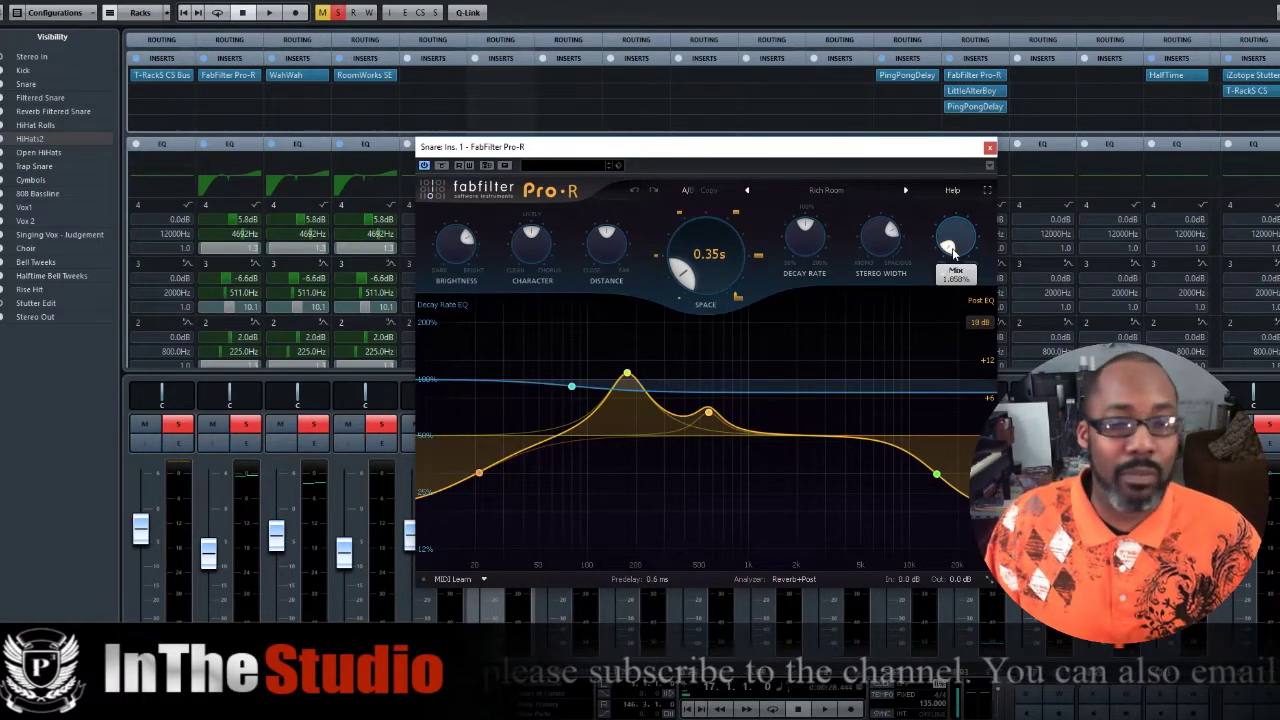
pyautogui.click(989, 148)
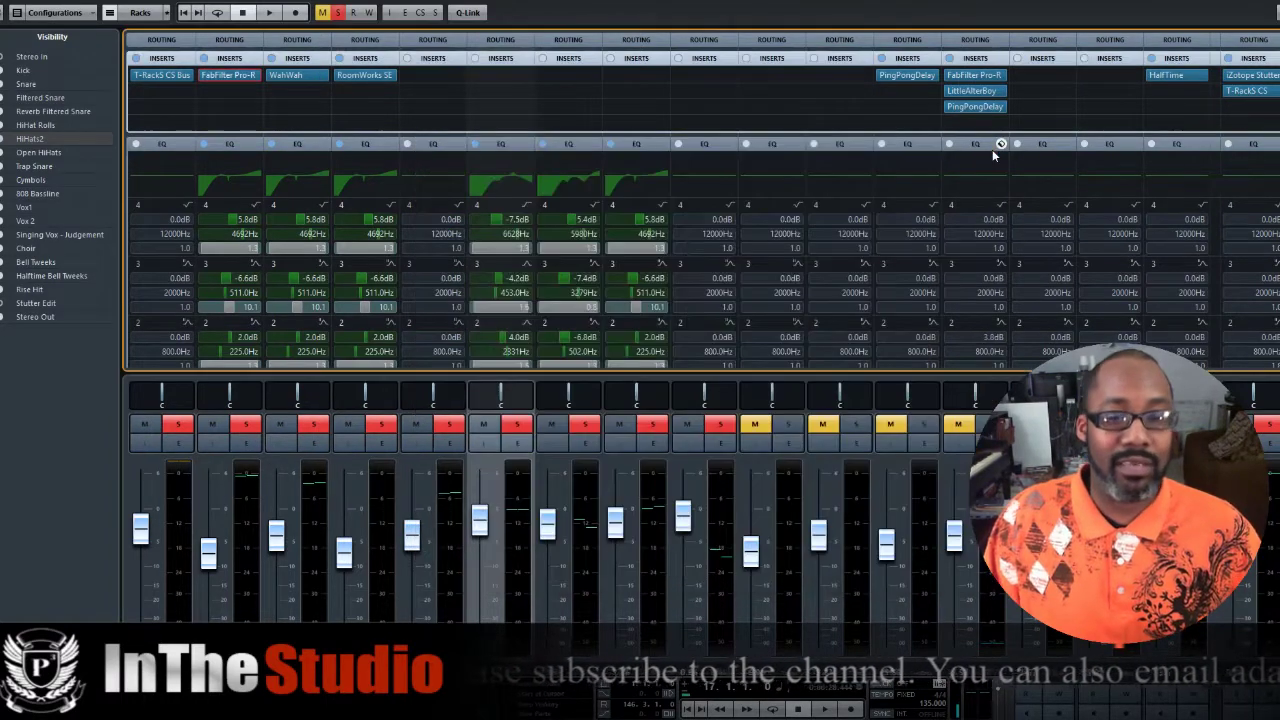
# Load Basic Snare Drum EQ on the Snare and inspect its curve: +5.8 dB at 4.69 kHz, -6.6 dB at 511 Hz
pyautogui.click(256, 146)
pyautogui.click(305, 153)
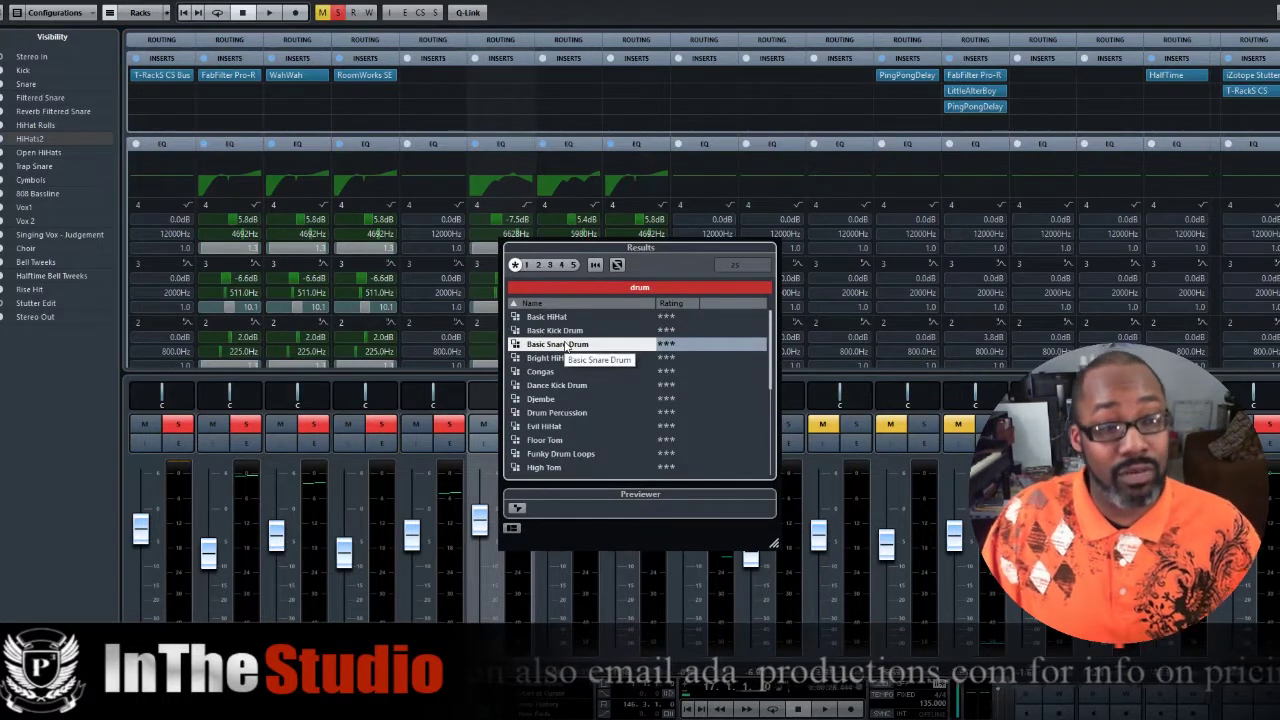
pyautogui.doubleClick(569, 346)
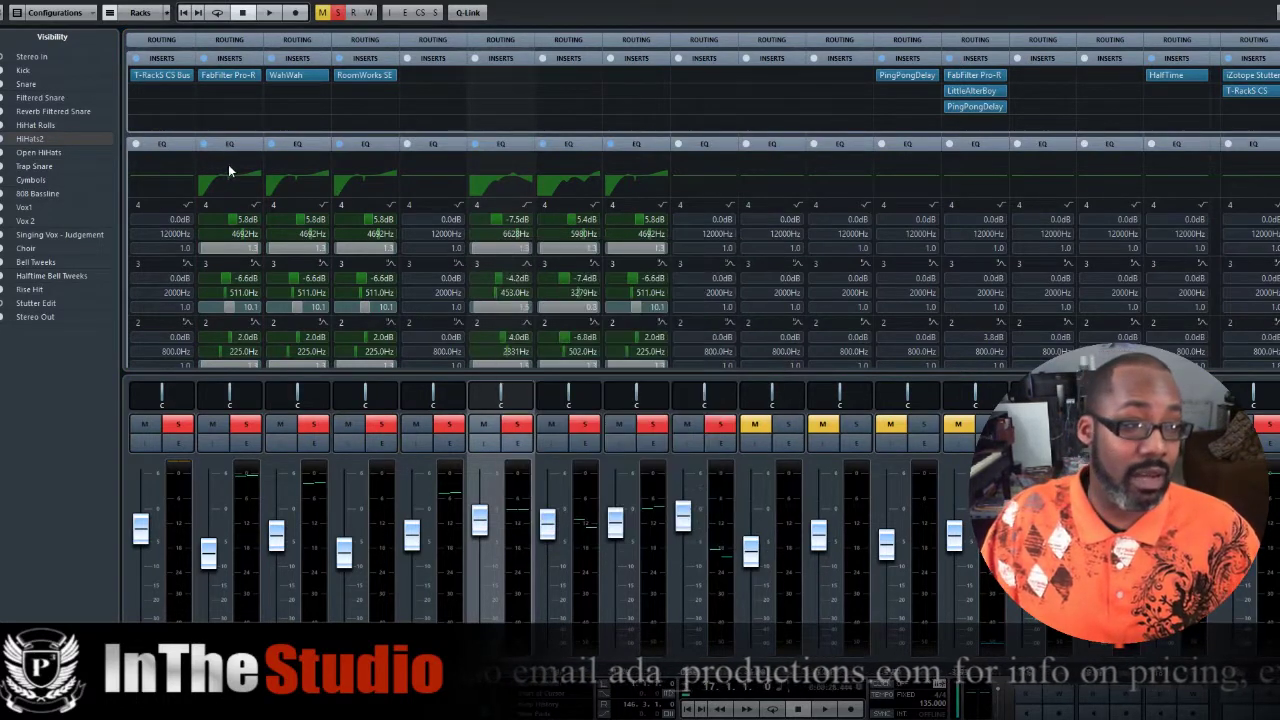
pyautogui.click(228, 164)
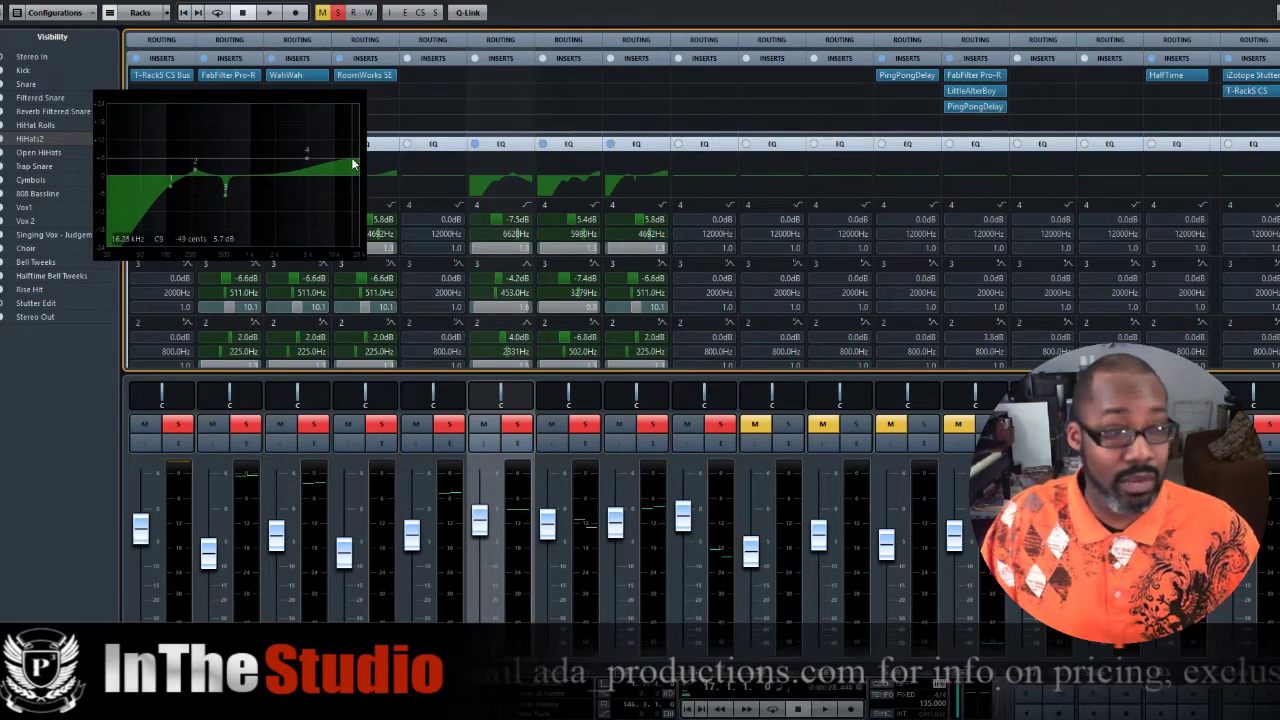
pyautogui.moveTo(307, 168)
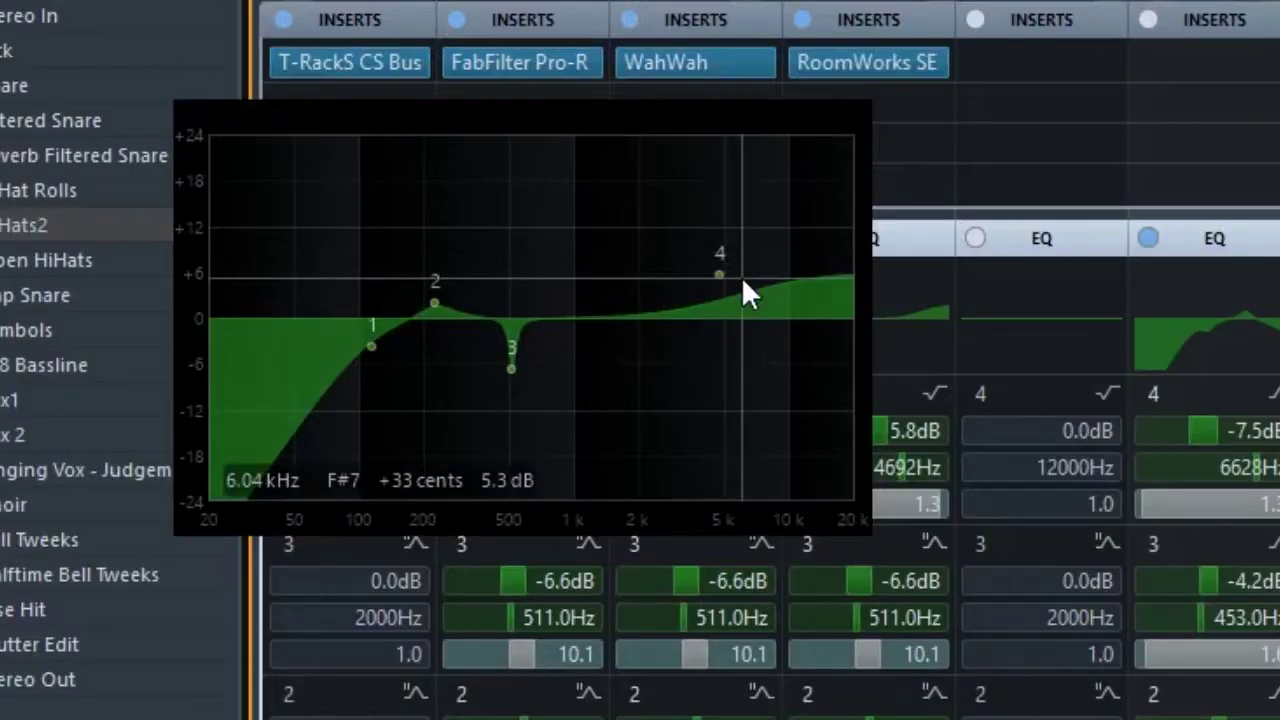
pyautogui.moveTo(731, 274)
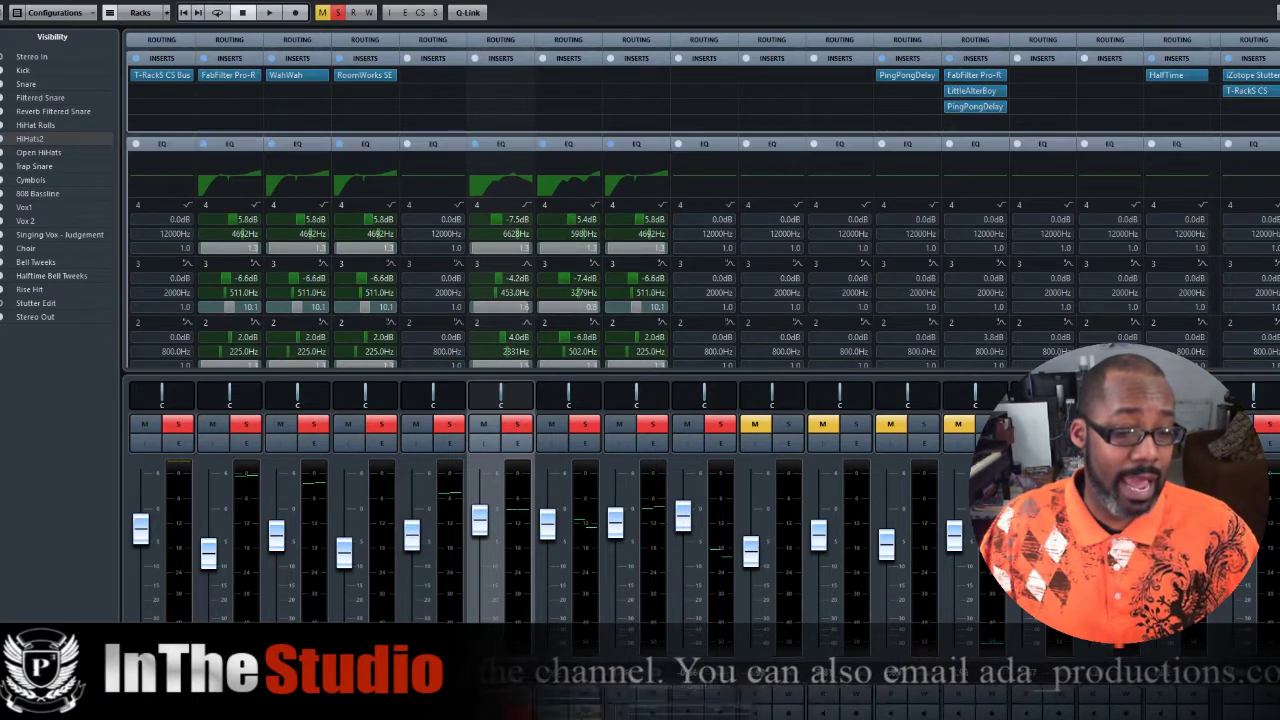
pyautogui.press('F3')
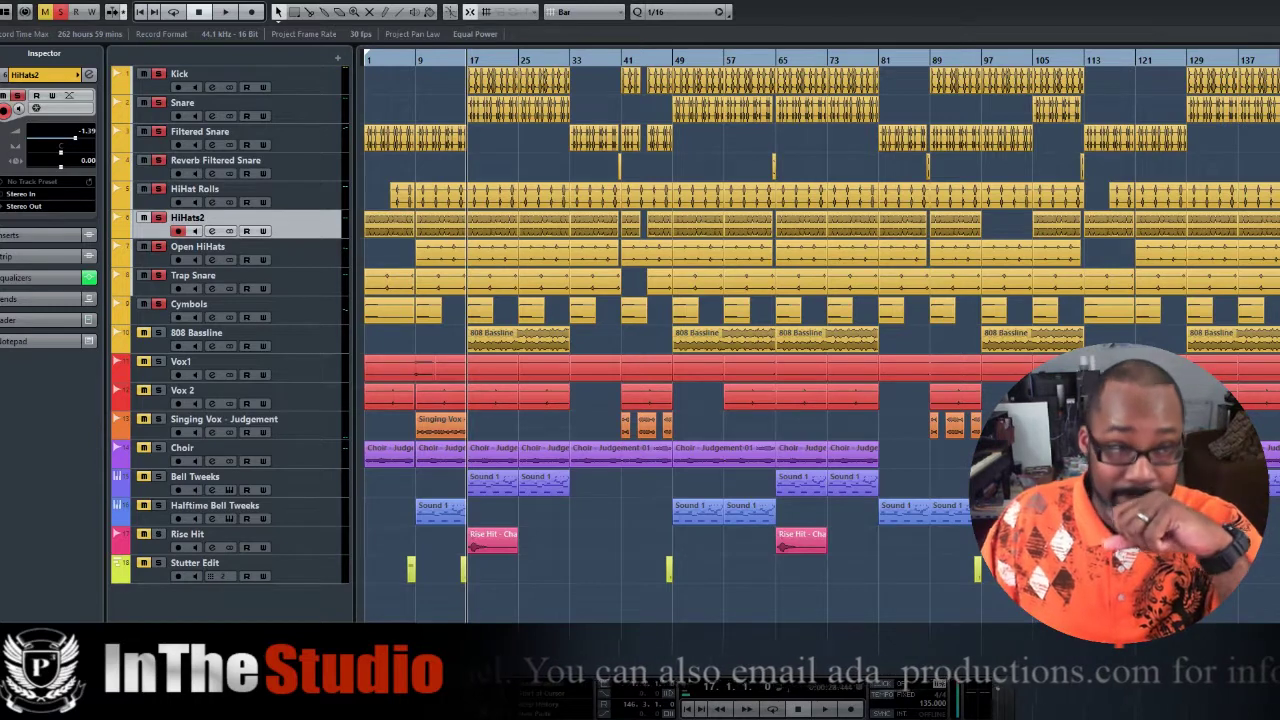
pyautogui.click(293, 107)
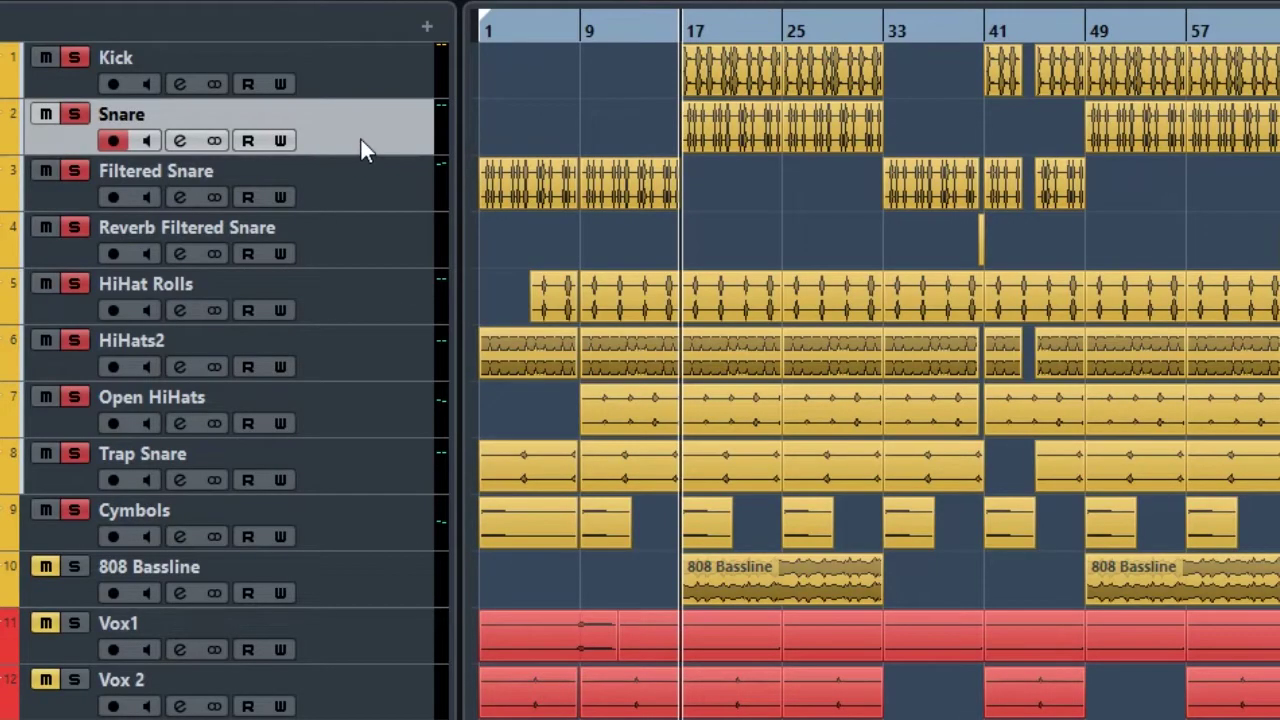
pyautogui.click(300, 185)
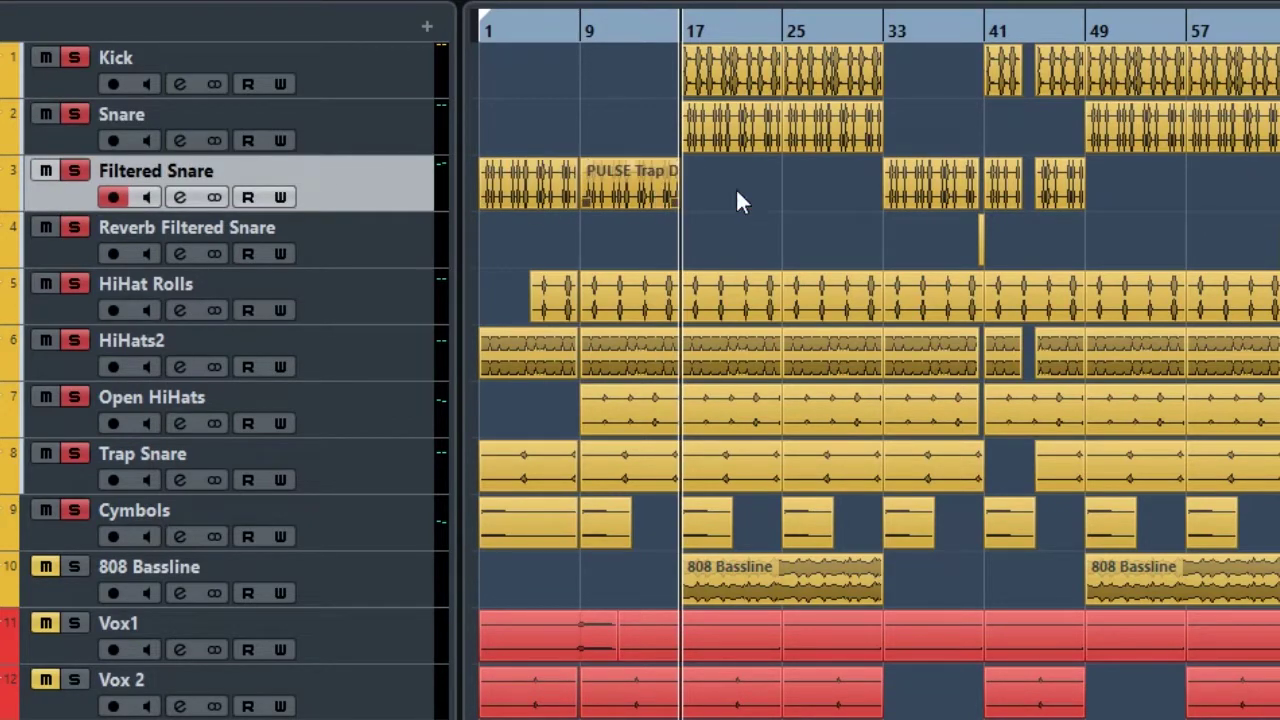
pyautogui.moveTo(728, 143); pyautogui.dragTo(728, 183)
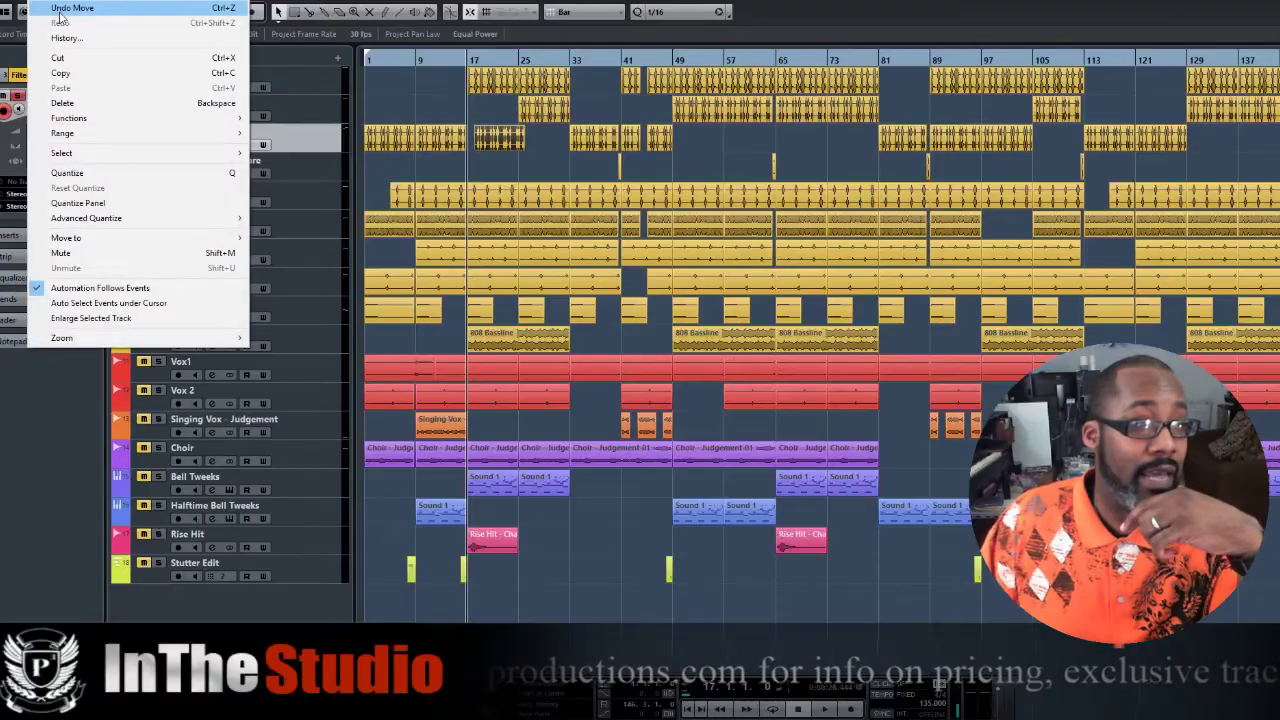
pyautogui.click(100, 20)
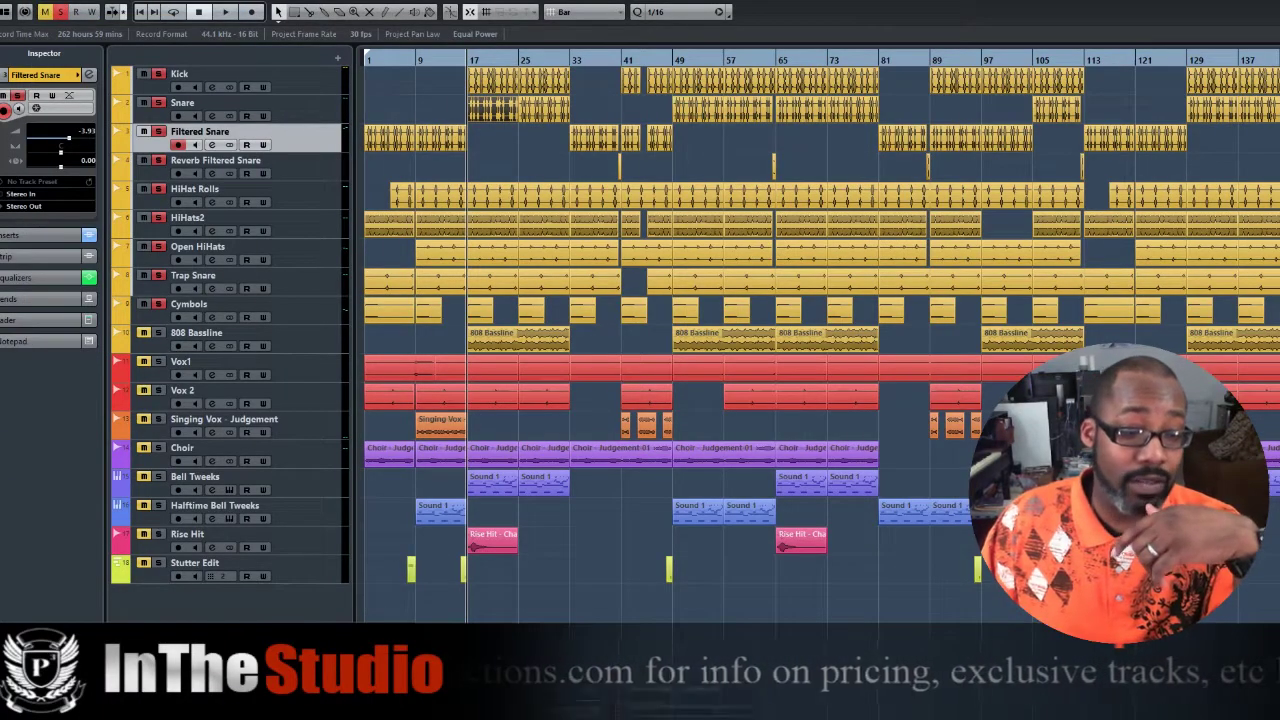
pyautogui.click(652, 686)
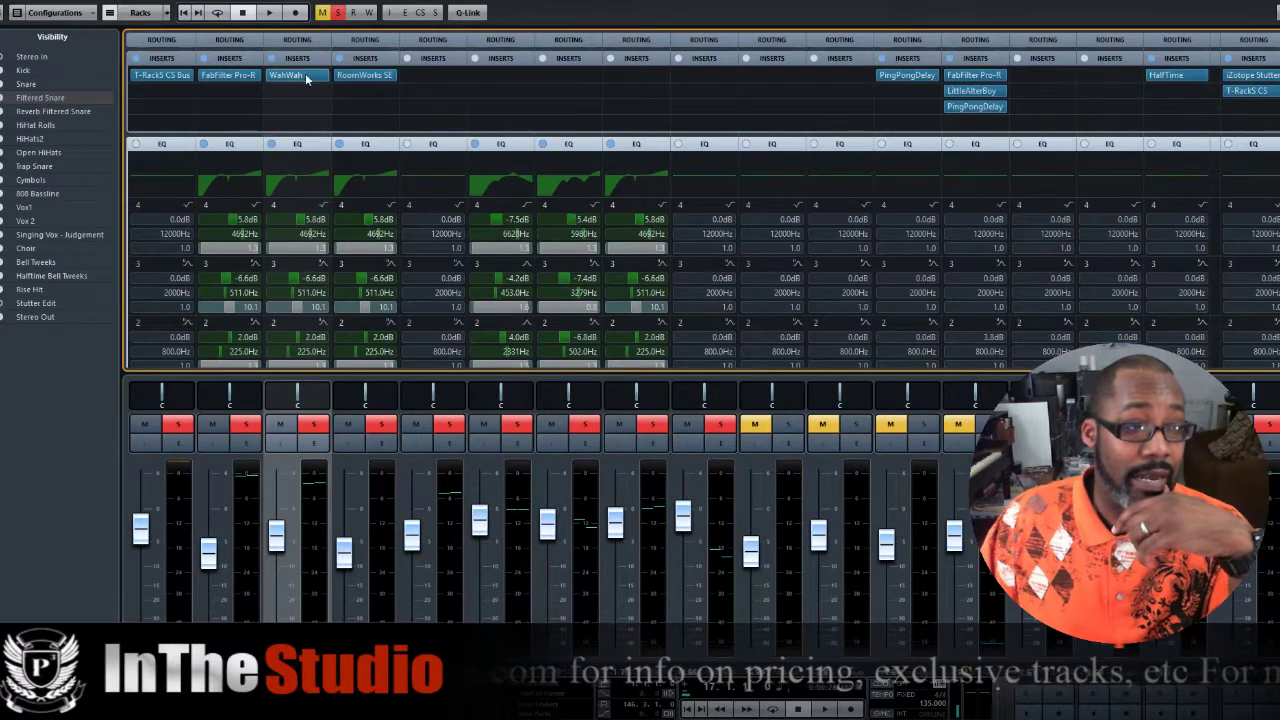
# Open the WahWah filter effect on a Filtered Snare insert, then bring up the Add Instrument Track dialog
pyautogui.click(330, 78)
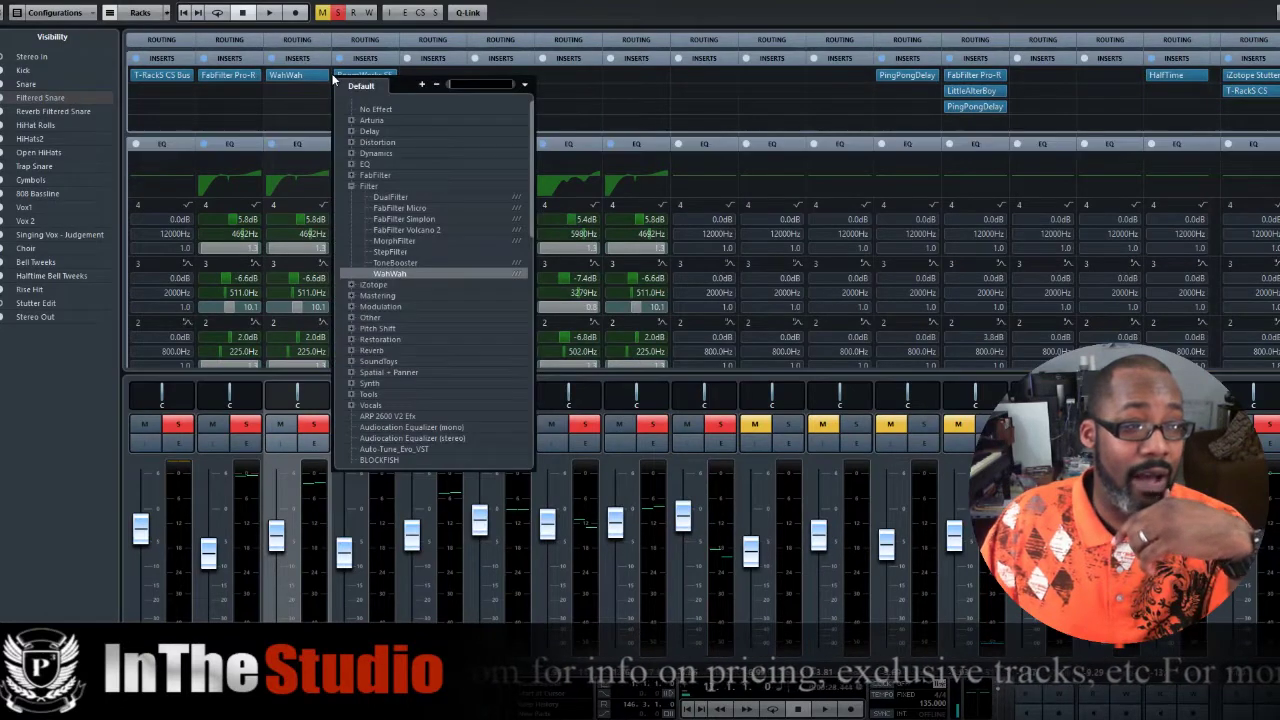
pyautogui.click(401, 273)
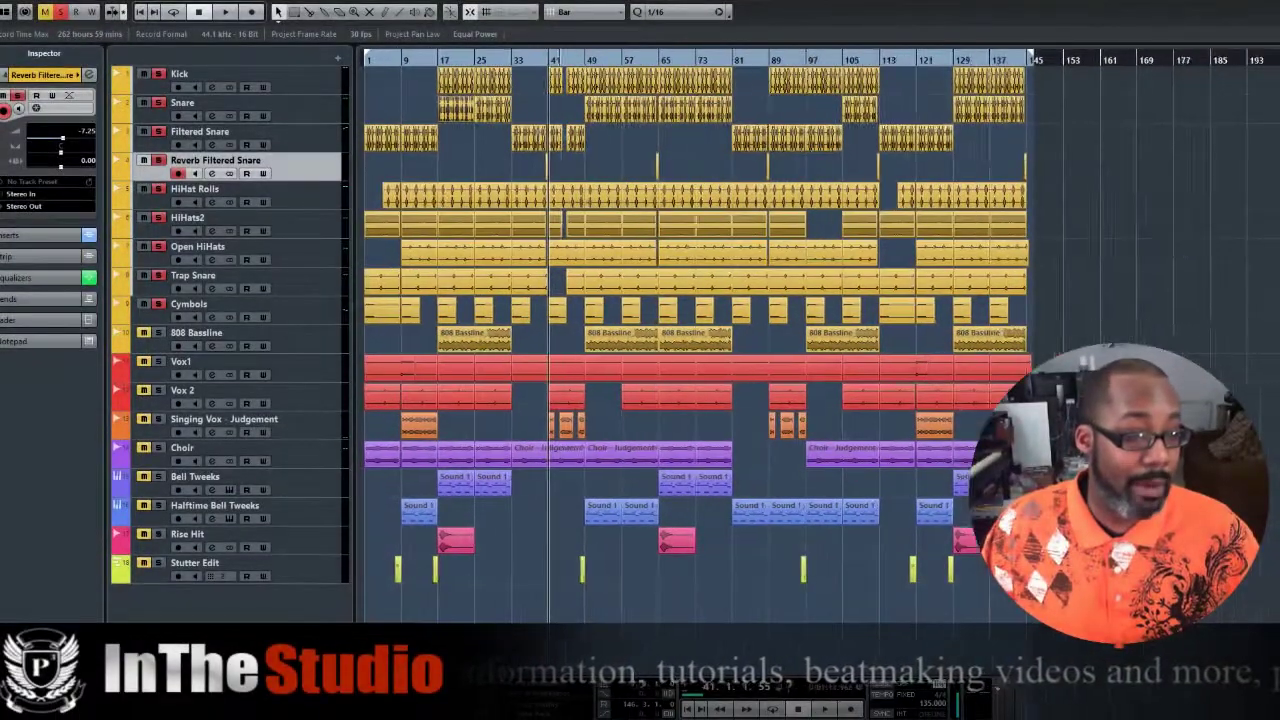
pyautogui.rightClick(242, 614)
pyautogui.click(296, 406)
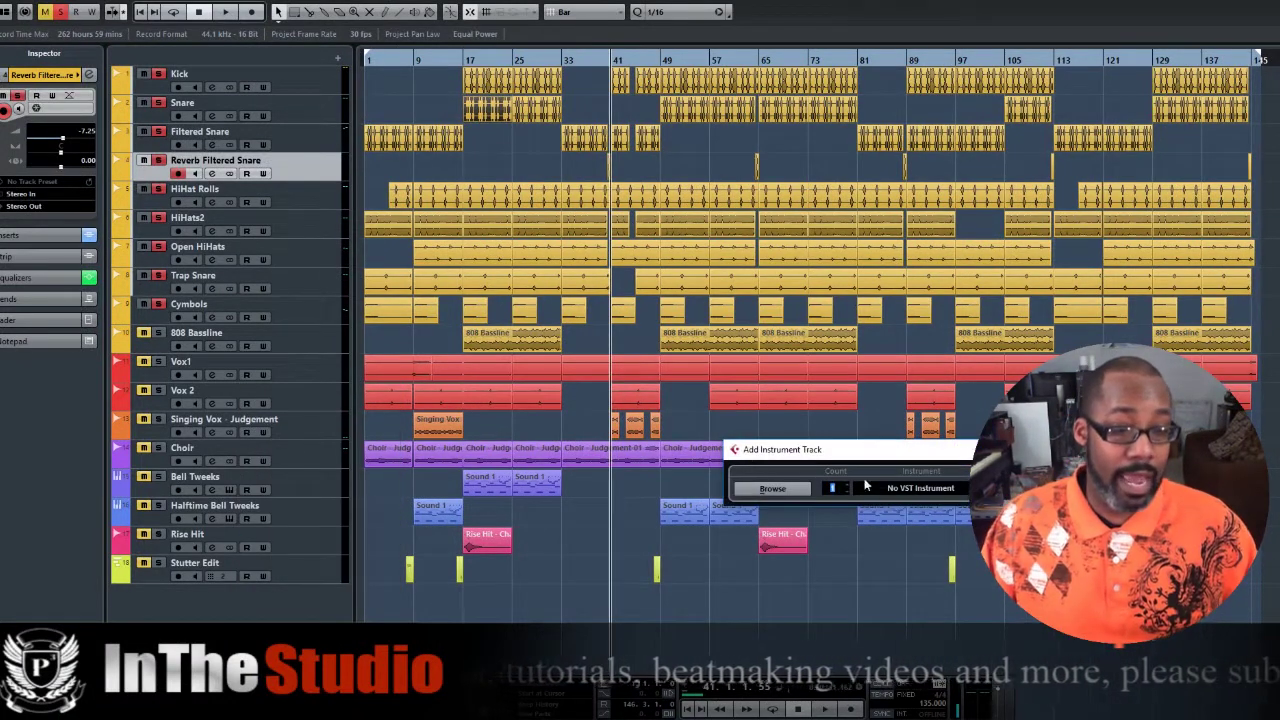
# Choose Maschine 2 as the instrument and create the new instrument track
pyautogui.click(886, 489)
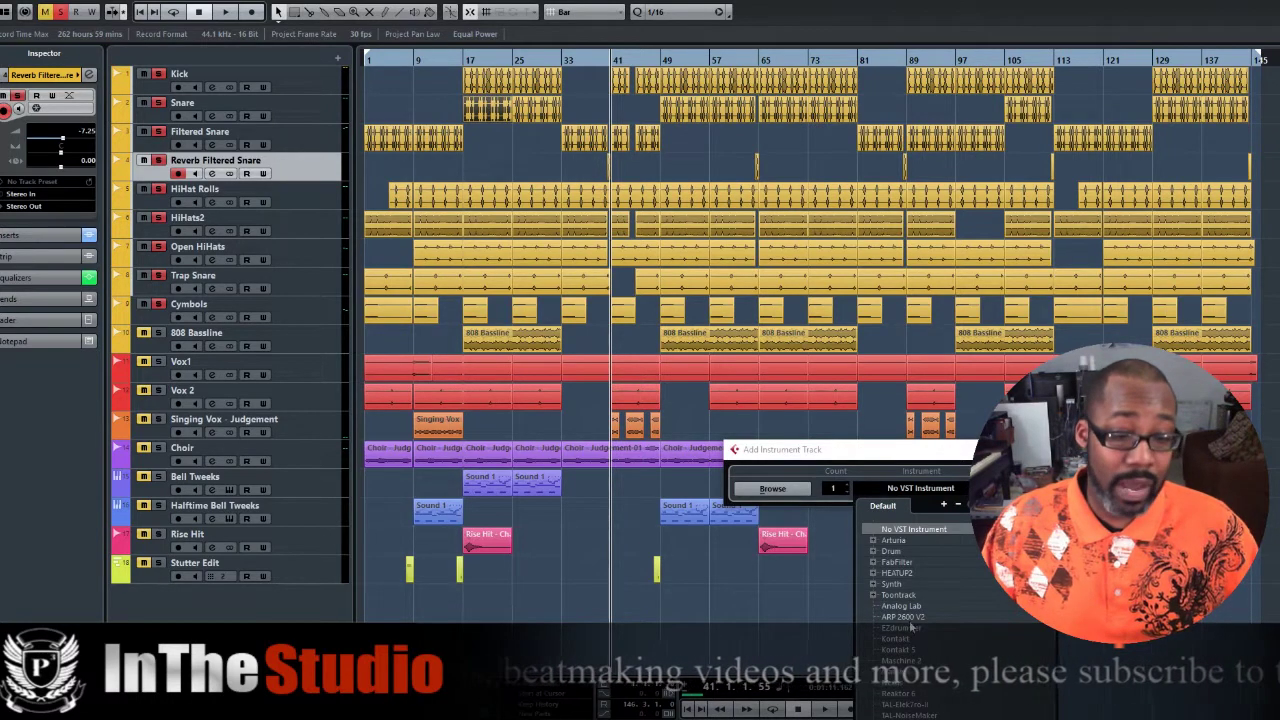
pyautogui.click(902, 660)
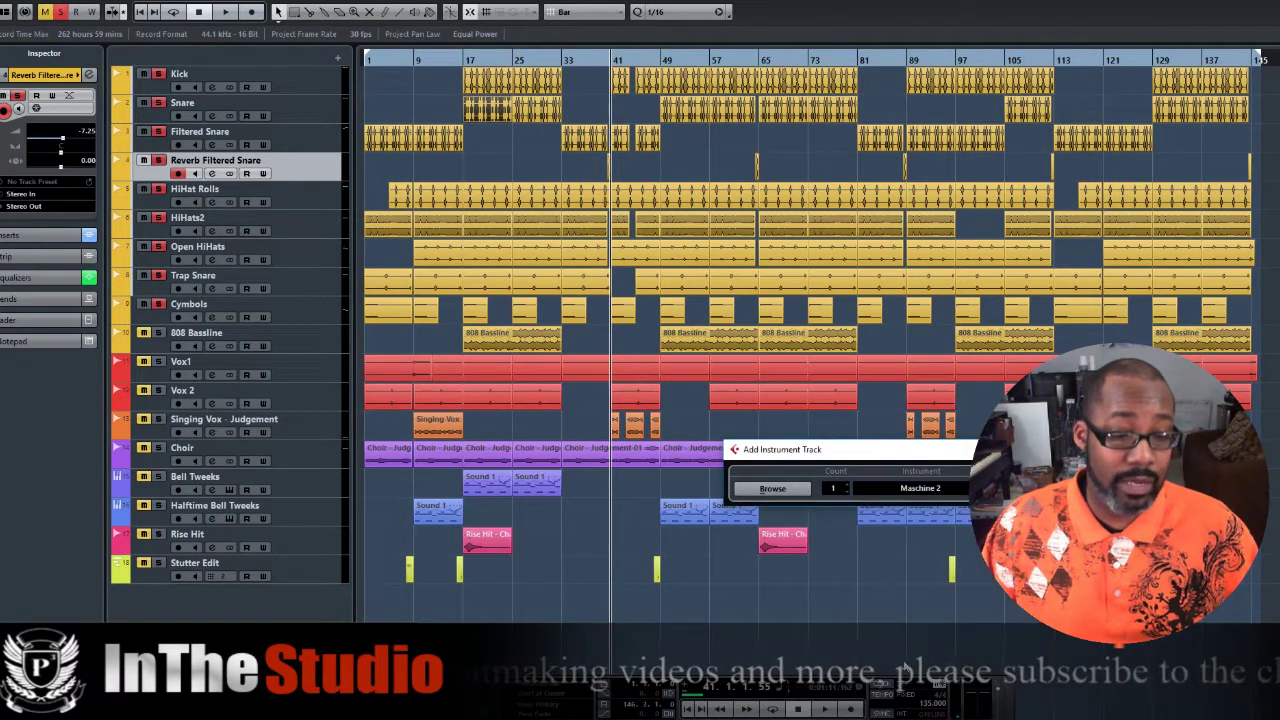
pyautogui.click(1010, 488)
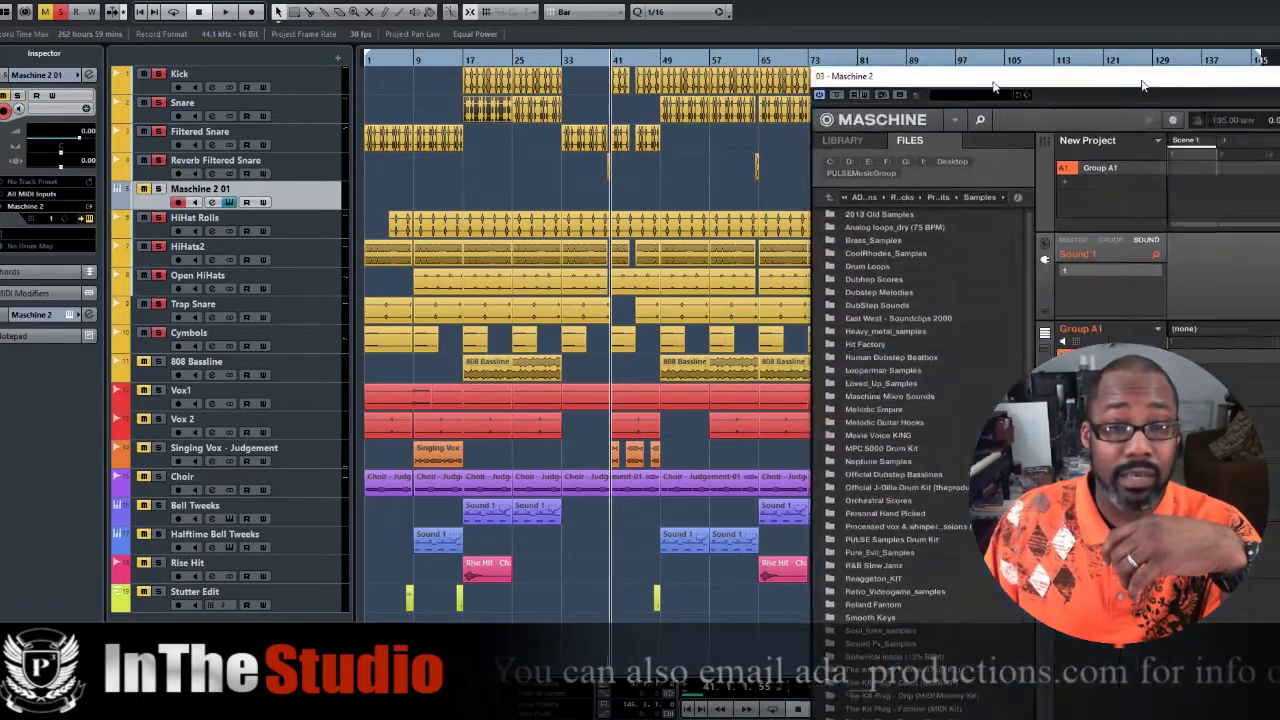
# Move the Maschine window left and open the saved Maschine Certified Plat61 beat project via File > Open
pyautogui.moveTo(1222, 148); pyautogui.dragTo(435, 77)
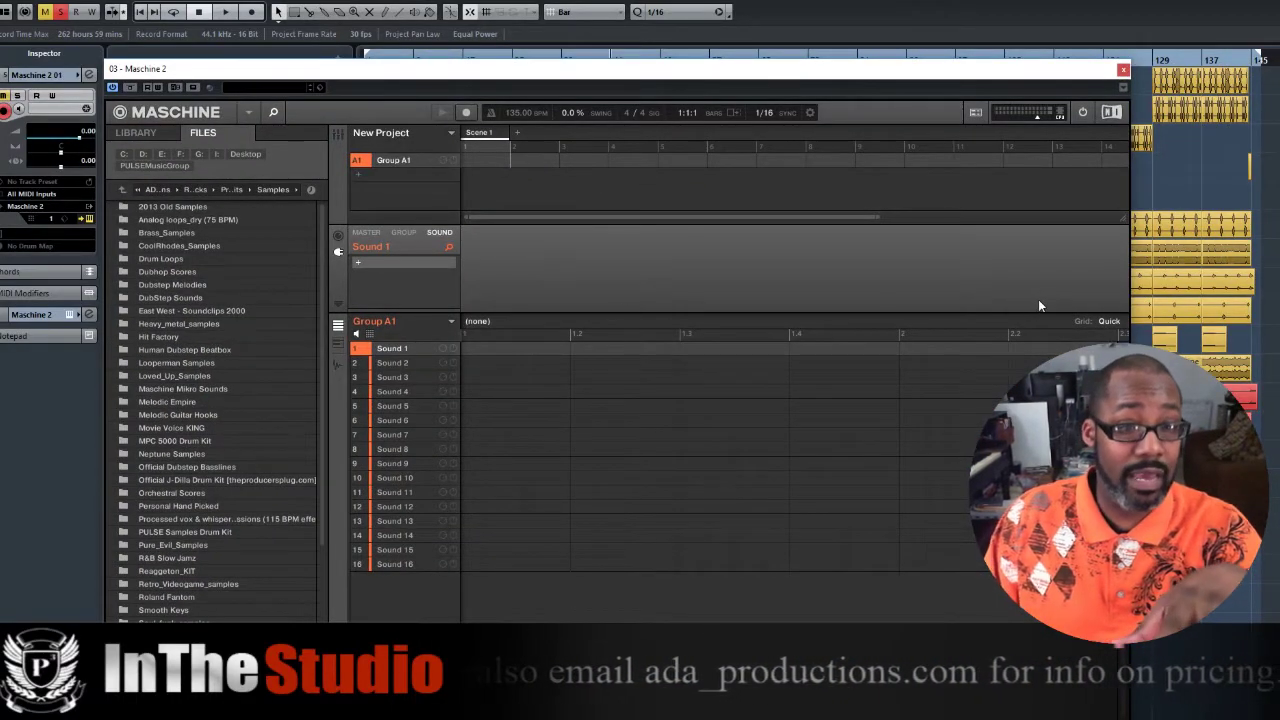
pyautogui.click(247, 116)
pyautogui.moveTo(265, 133)
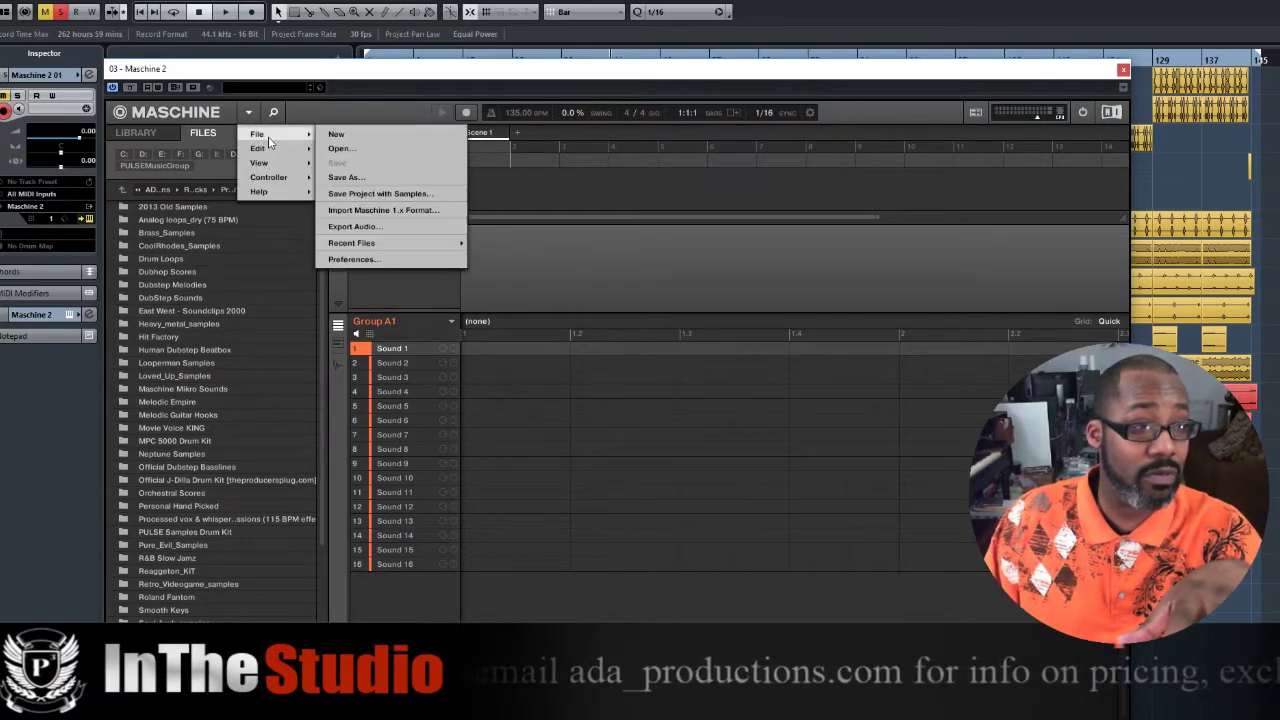
pyautogui.click(355, 150)
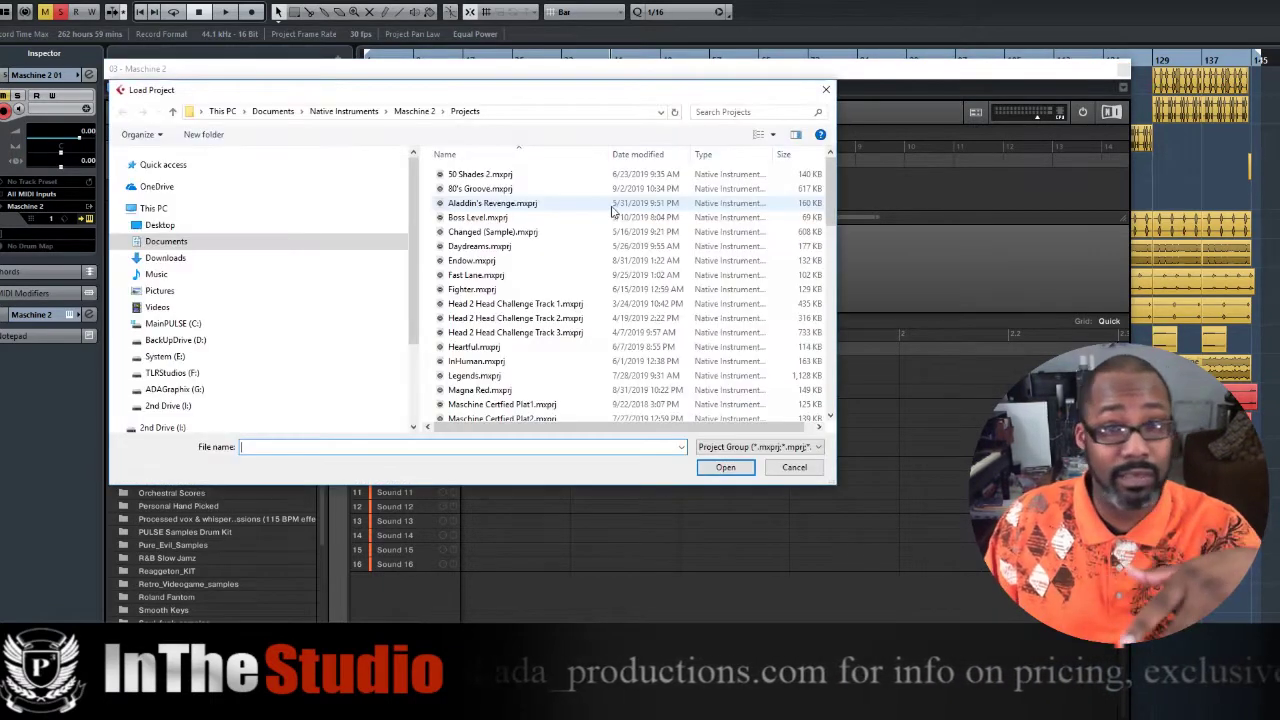
pyautogui.moveTo(834, 188); pyautogui.dragTo(826, 320)
pyautogui.doubleClick(572, 352)
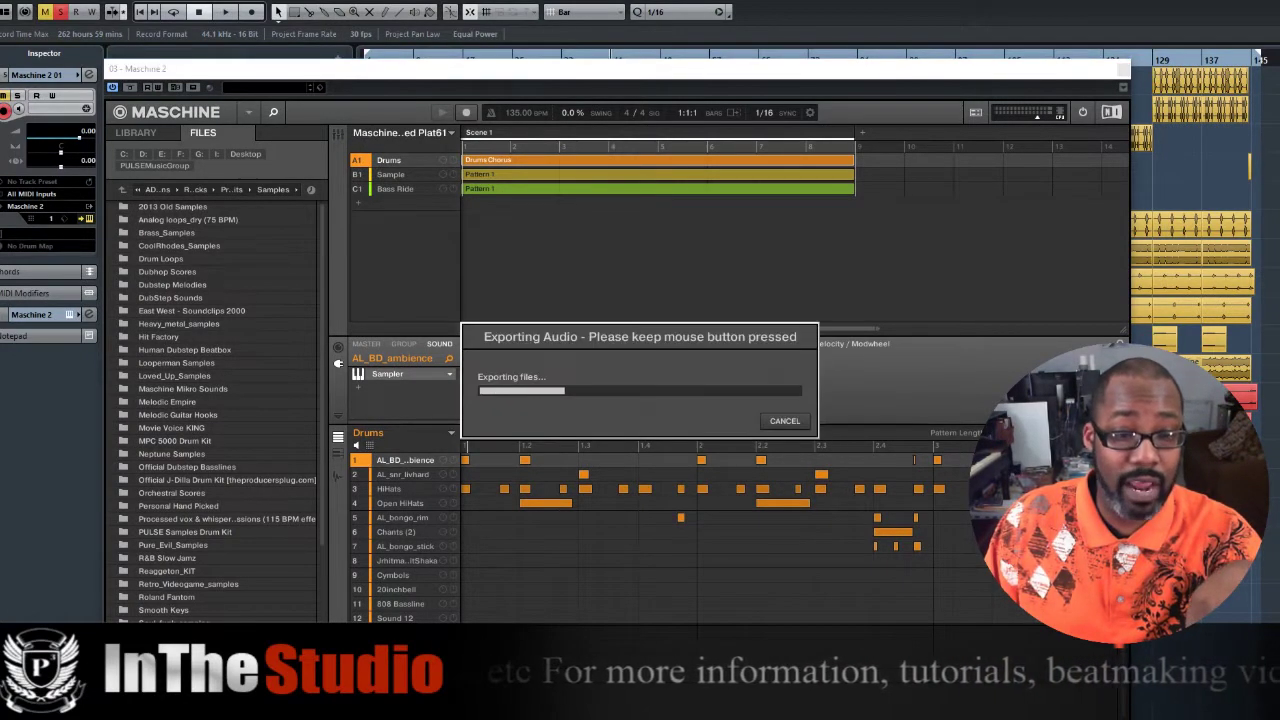
# Drag the exported Drums Chorus audio out of Maschine and drop it onto the top Cubase track
pyautogui.moveTo(1165, 372); pyautogui.dragTo(1199, 243)
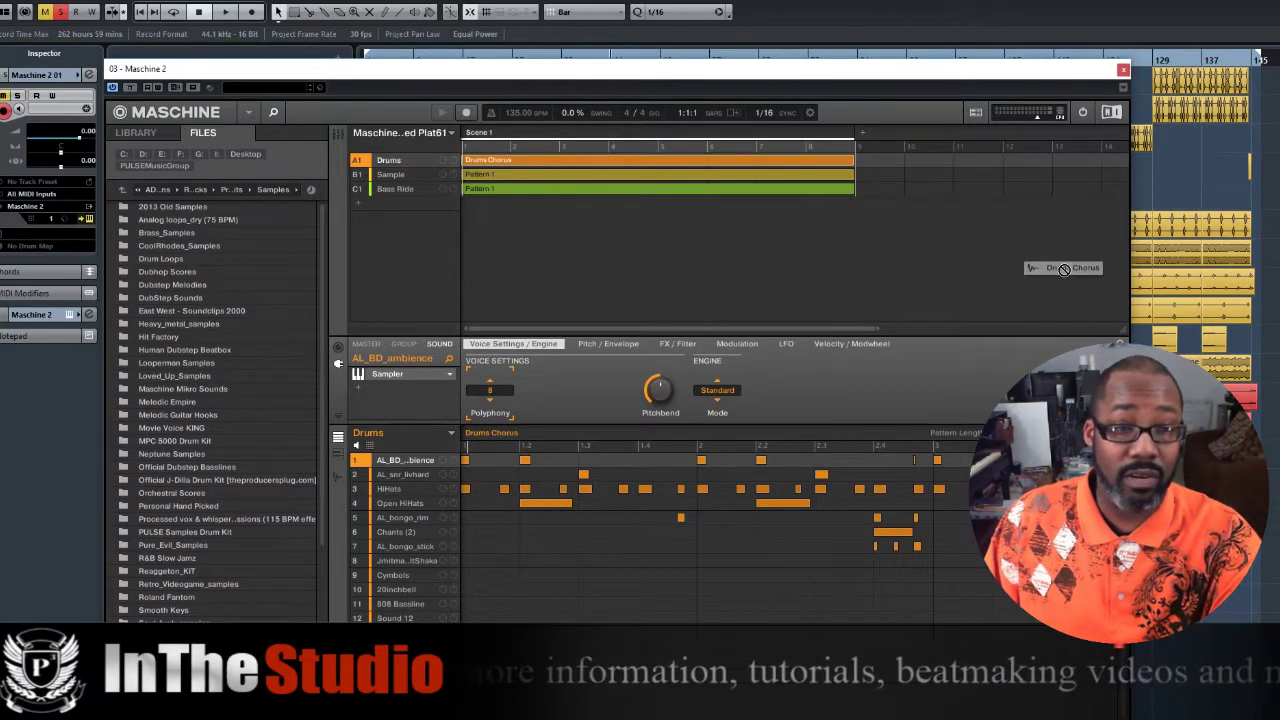
pyautogui.click(1123, 69)
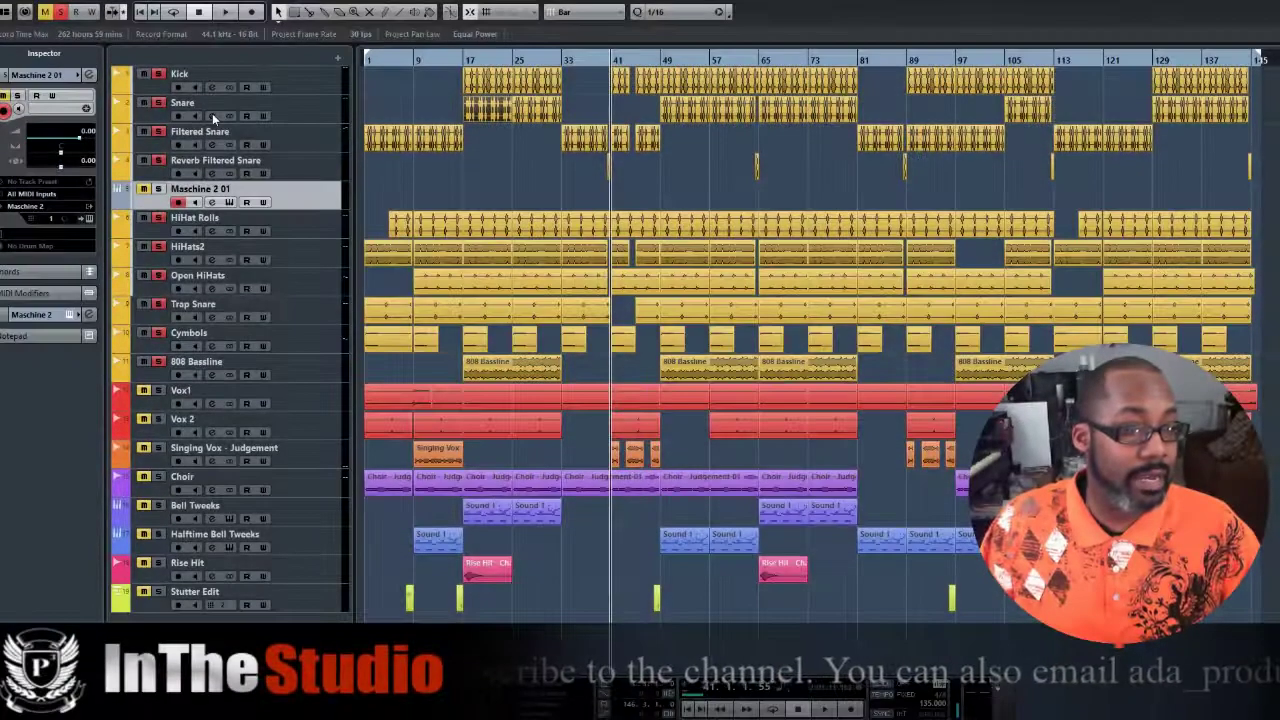
# Play from bar 49 and zoom in horizontally on the PULSE Trap Drums Chorus parts
pyautogui.click(662, 60)
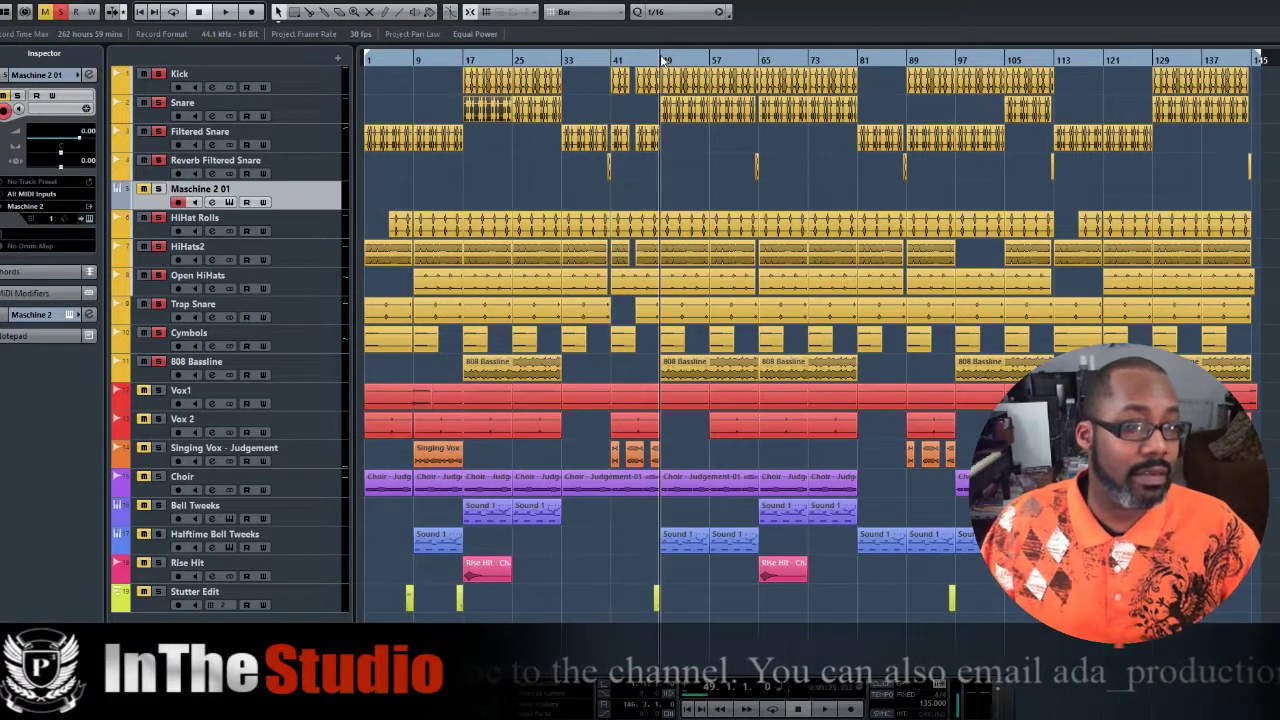
pyautogui.press('space')
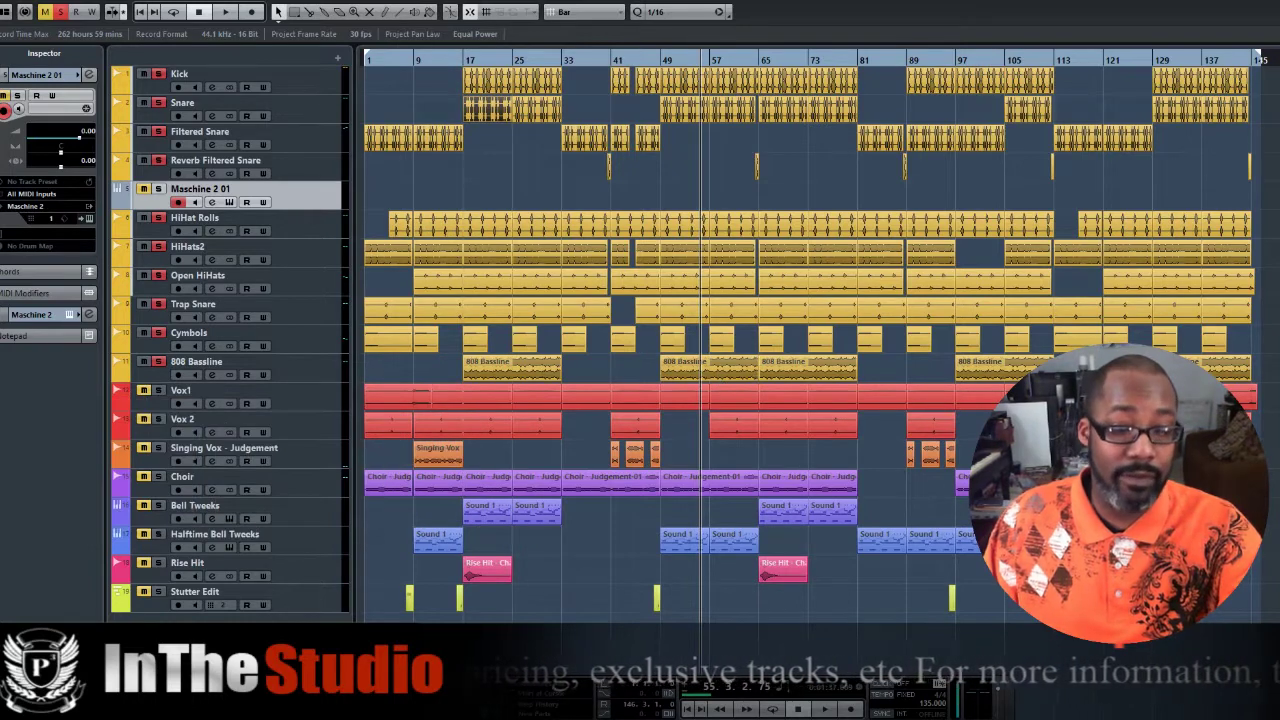
pyautogui.press('h')
pyautogui.press('h')
pyautogui.press('h')
pyautogui.press('h')
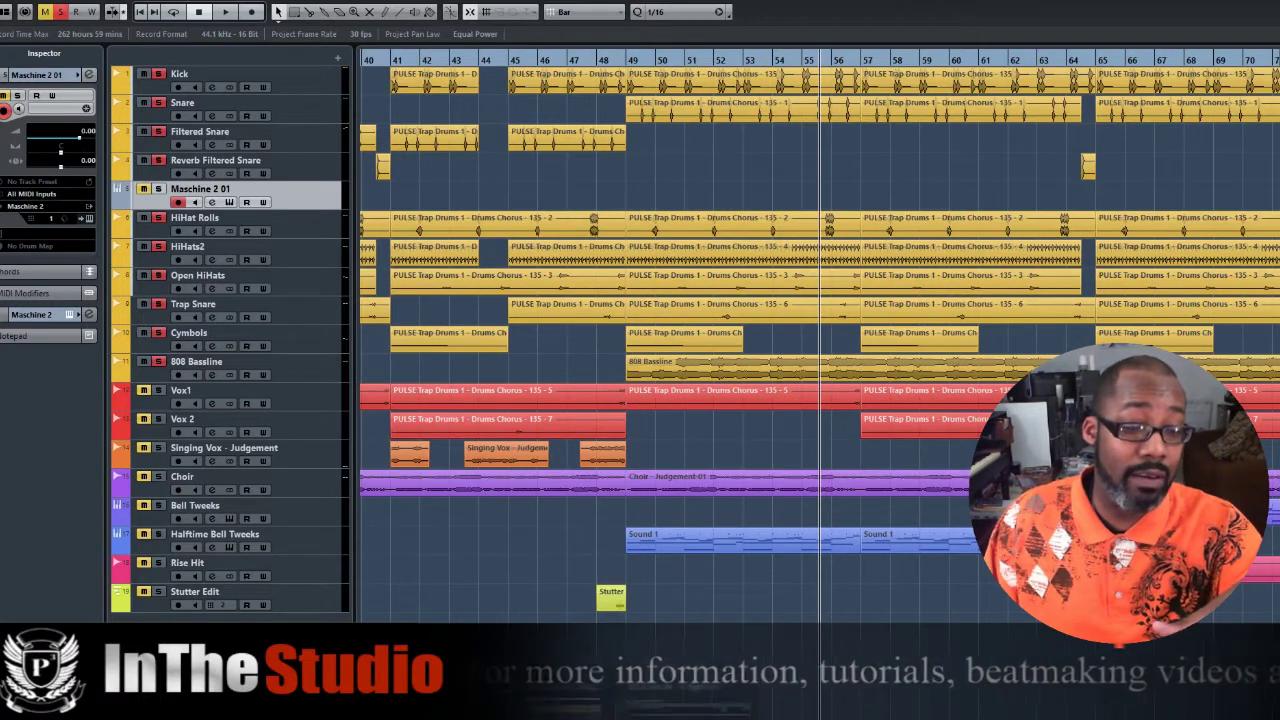
# Briefly view the insert effects in the MixConsole, close it, and return the song position to bar 49
pyautogui.press('F3')
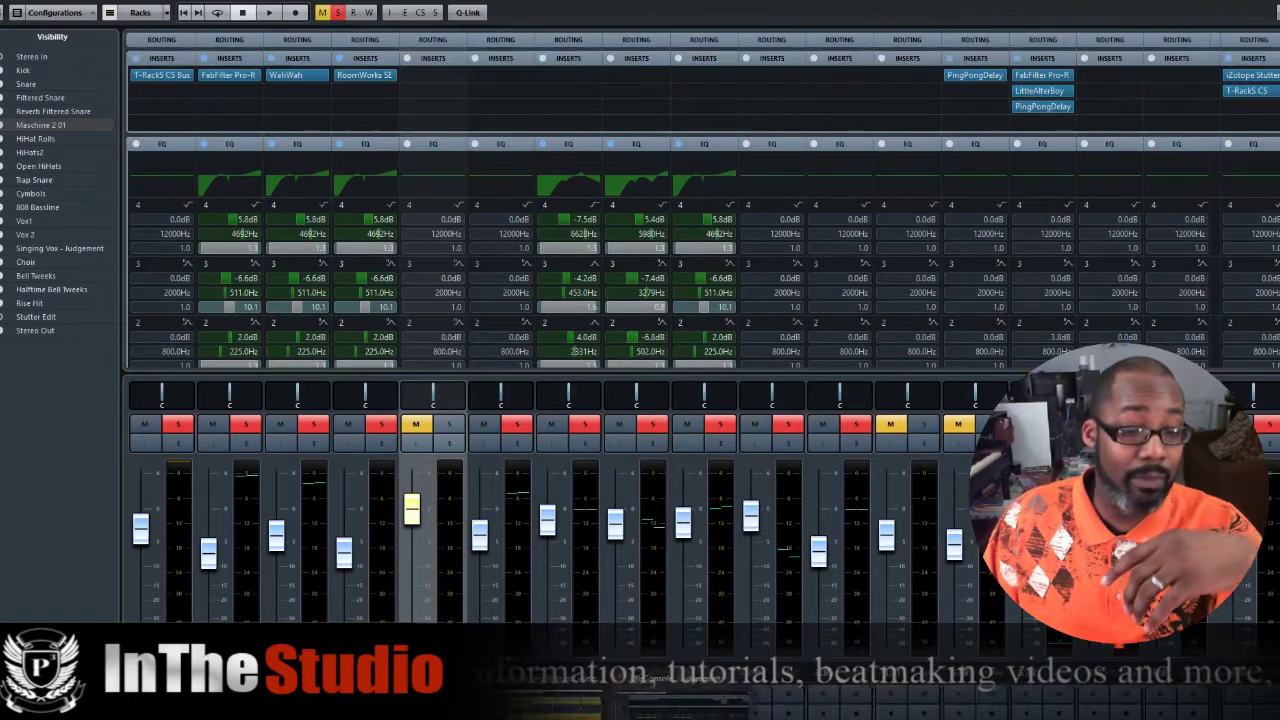
pyautogui.press('F3')
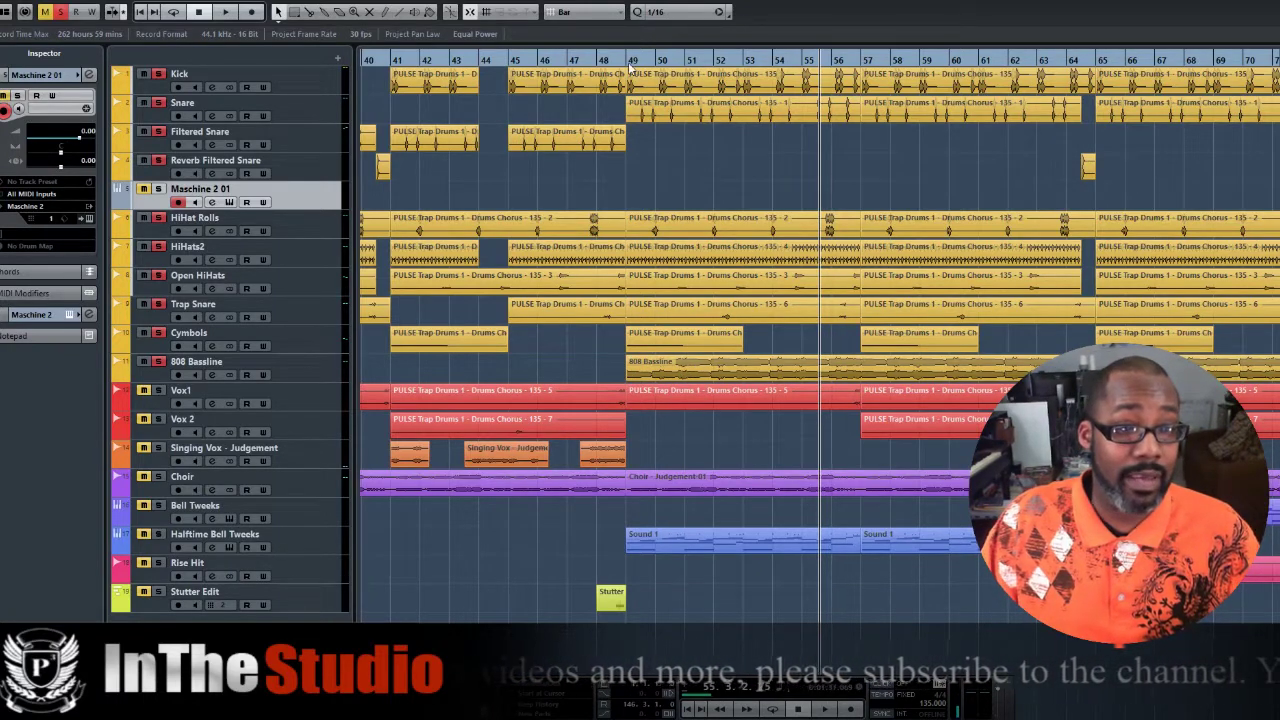
pyautogui.press('KP_1')
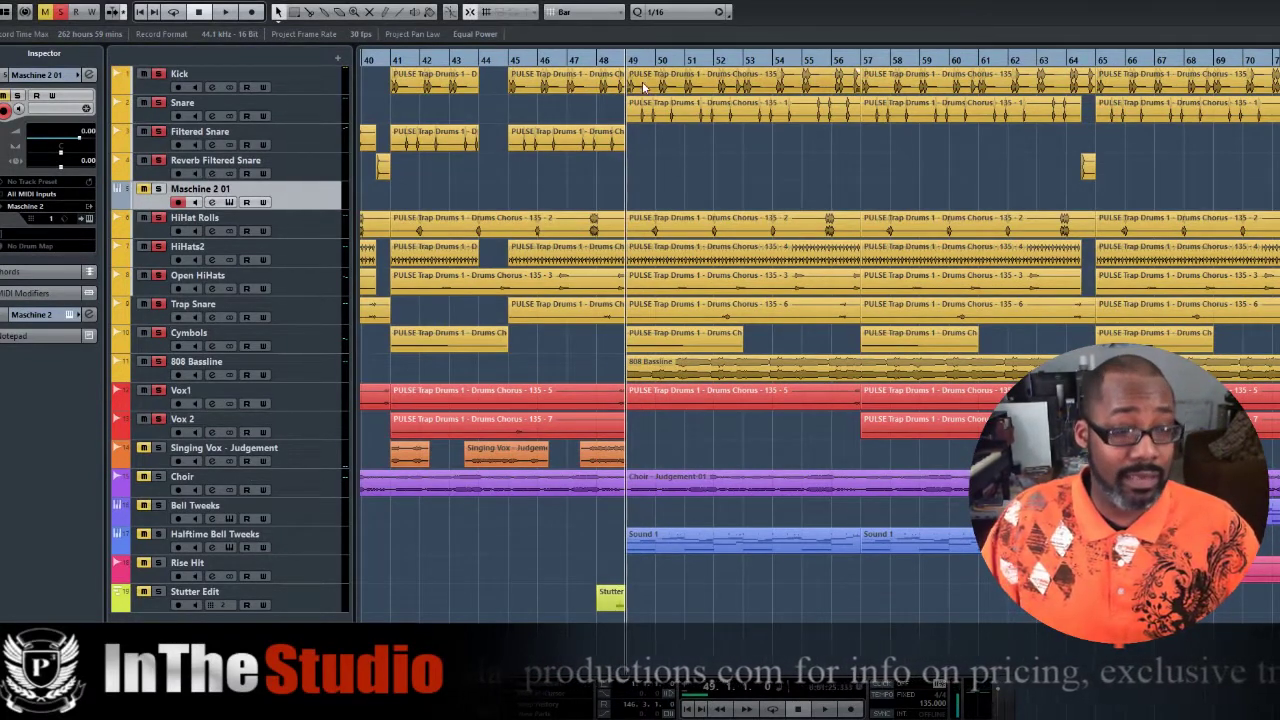
# Jump playback to bar 41 and select the Choir track to show its channel settings
pyautogui.click(390, 61)
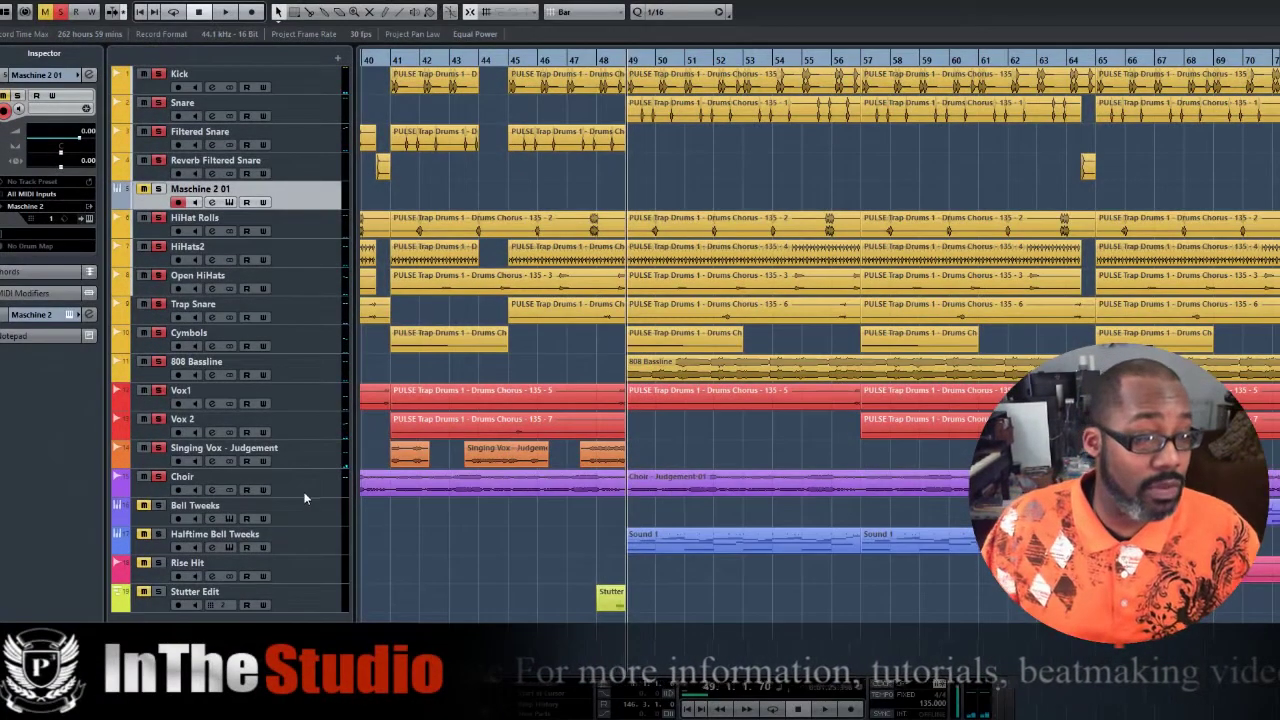
pyautogui.click(305, 494)
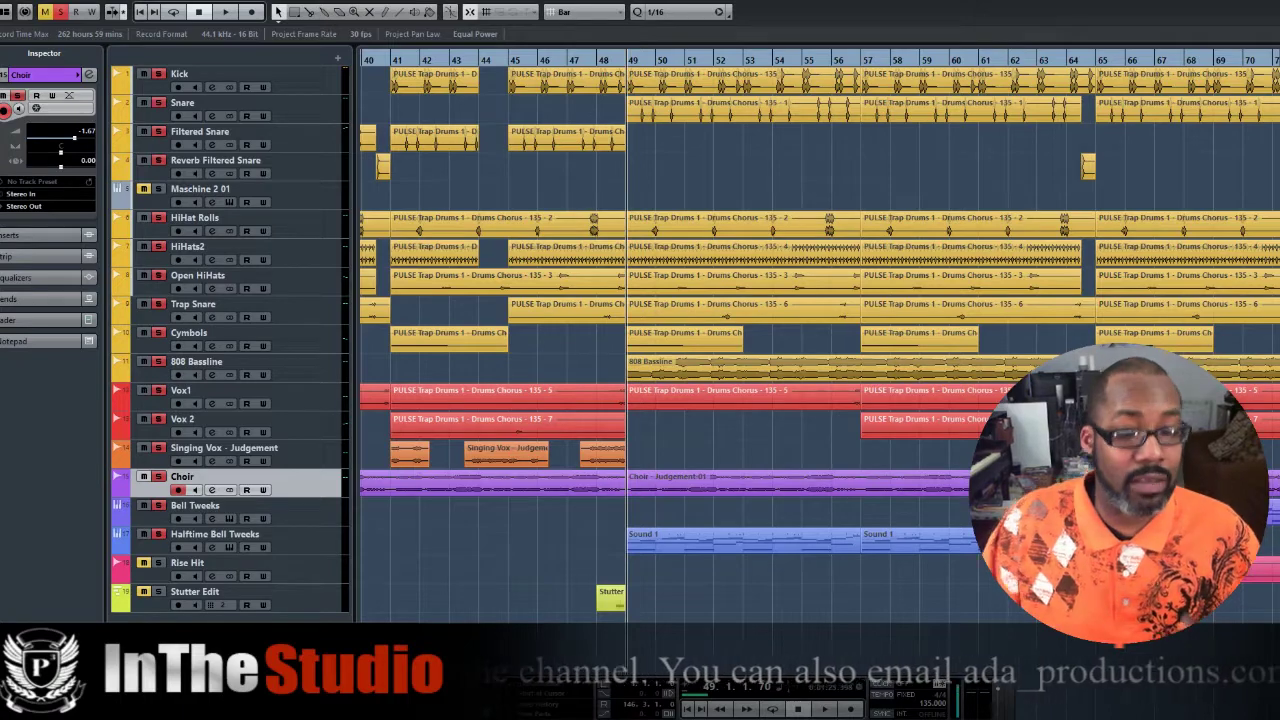
# Zoom out to the whole song and compare Bell Tweeks with Halftime Bell Tweeks, ending on Halftime Bell Tweeks
pyautogui.press('g')
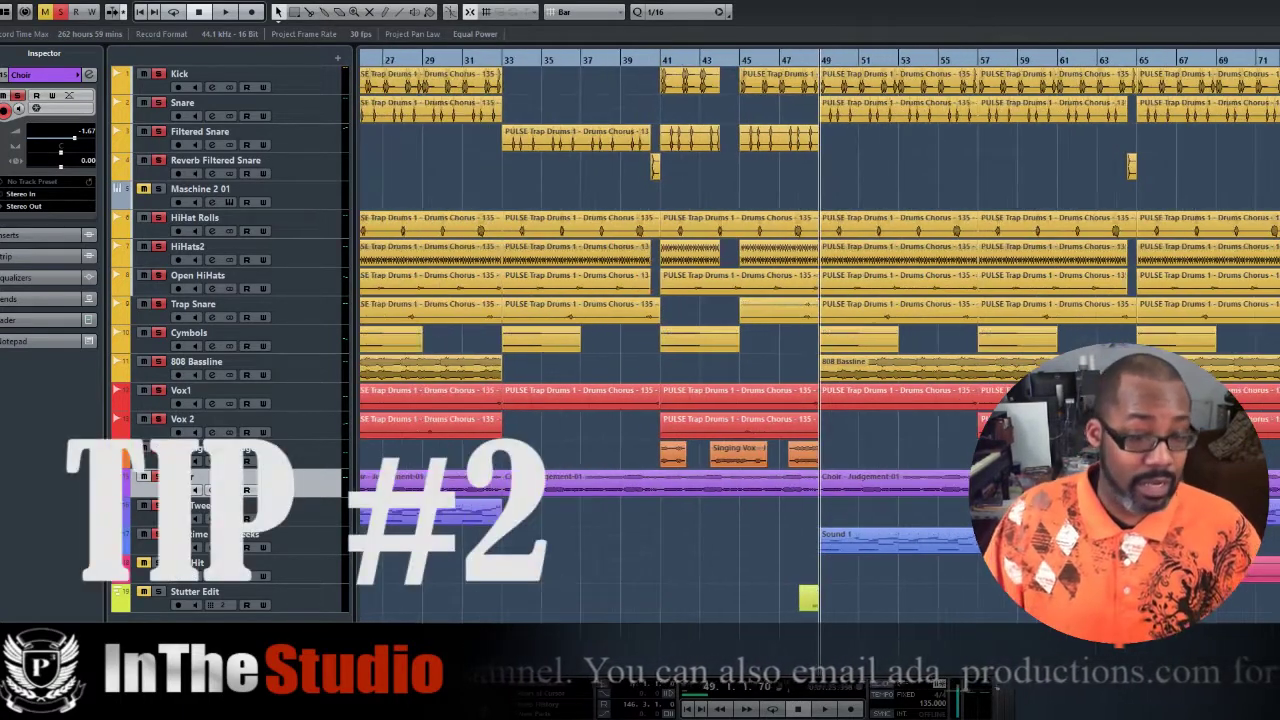
pyautogui.press('g')
pyautogui.press('g')
pyautogui.press('g')
pyautogui.press('g')
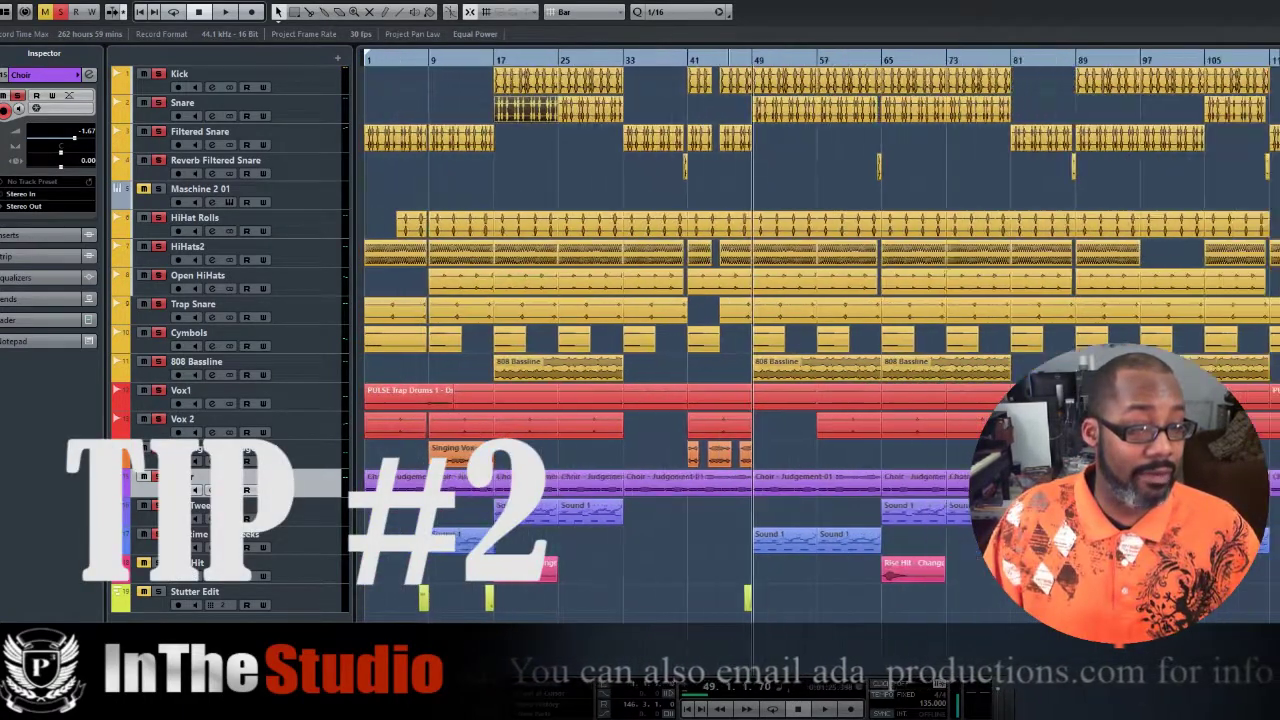
pyautogui.press('g')
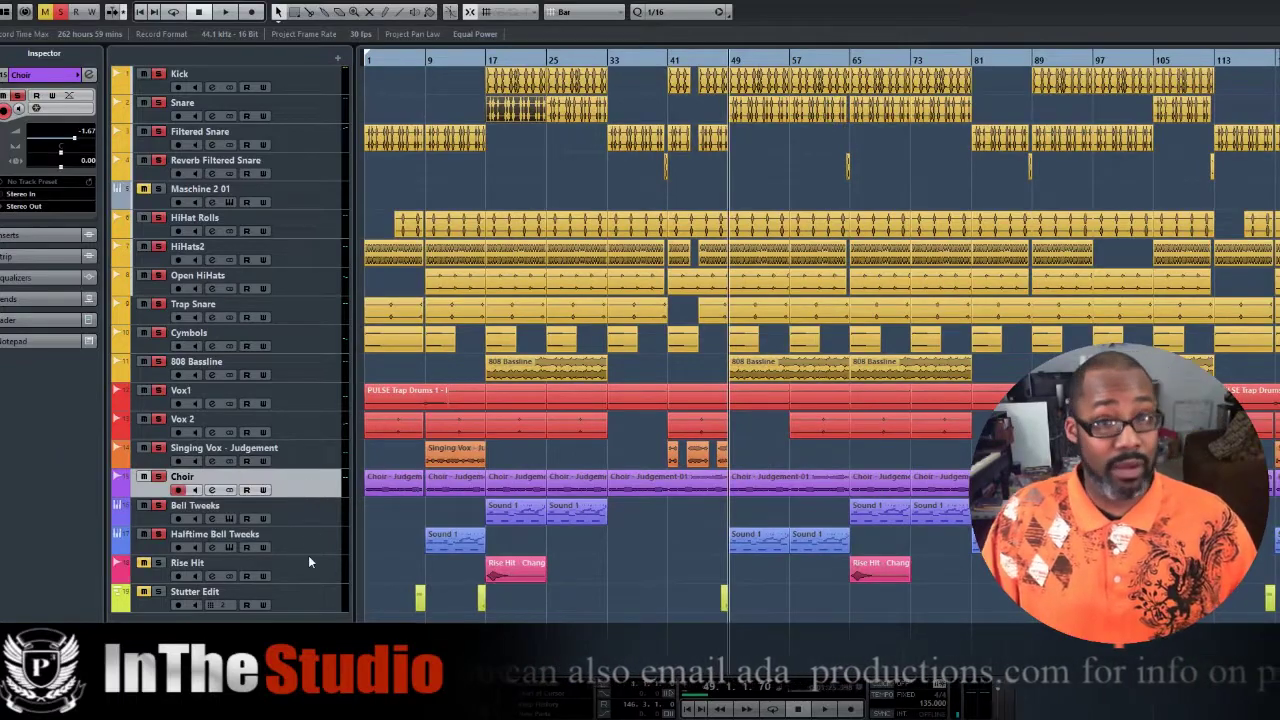
pyautogui.click(302, 511)
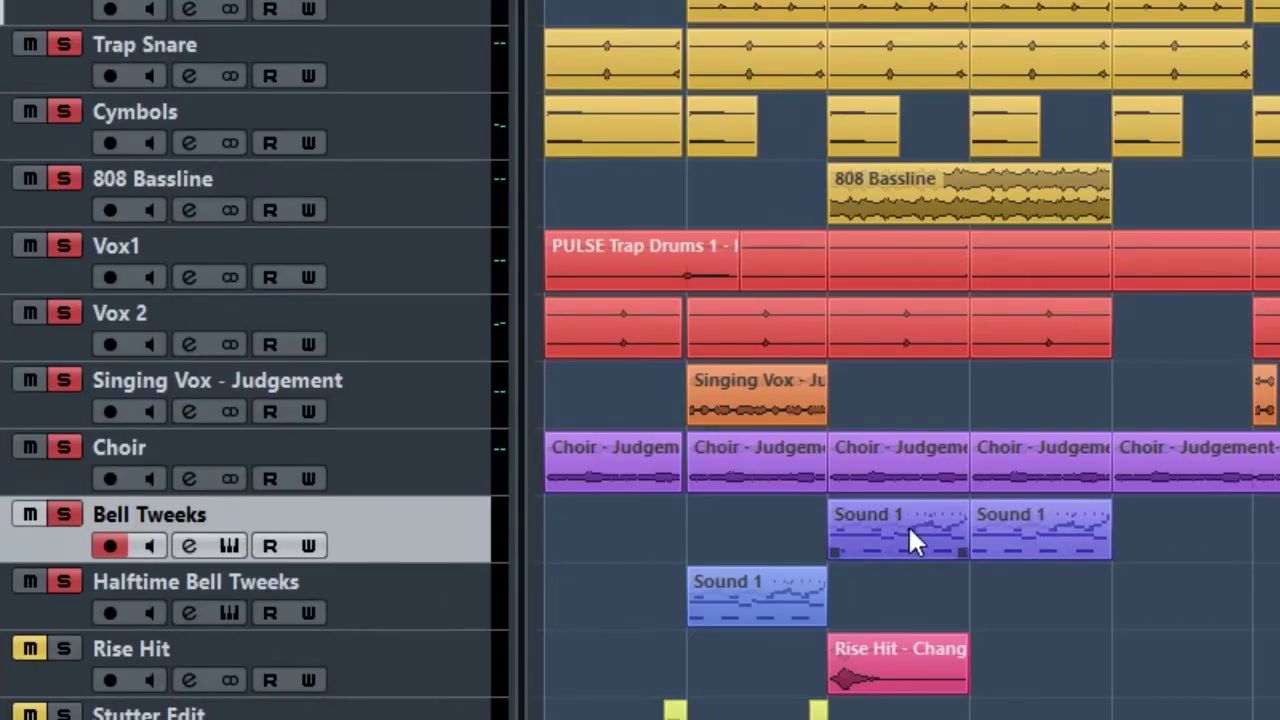
pyautogui.click(444, 592)
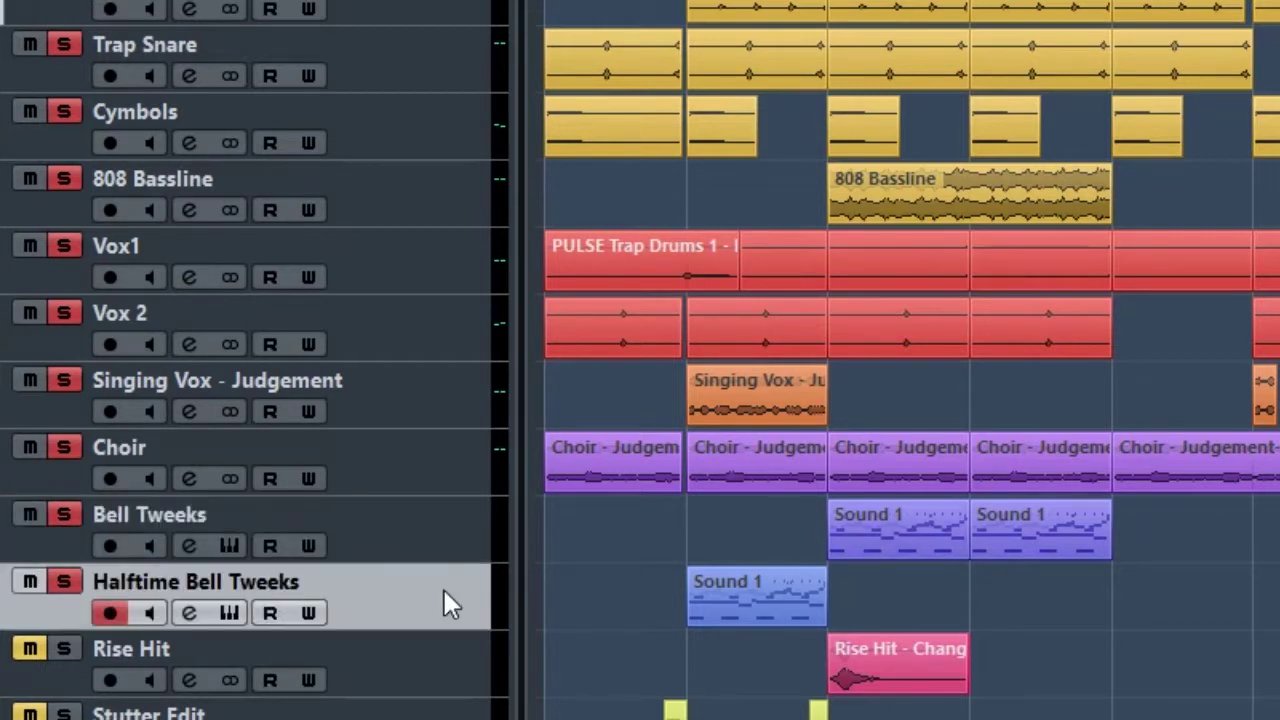
pyautogui.click(428, 530)
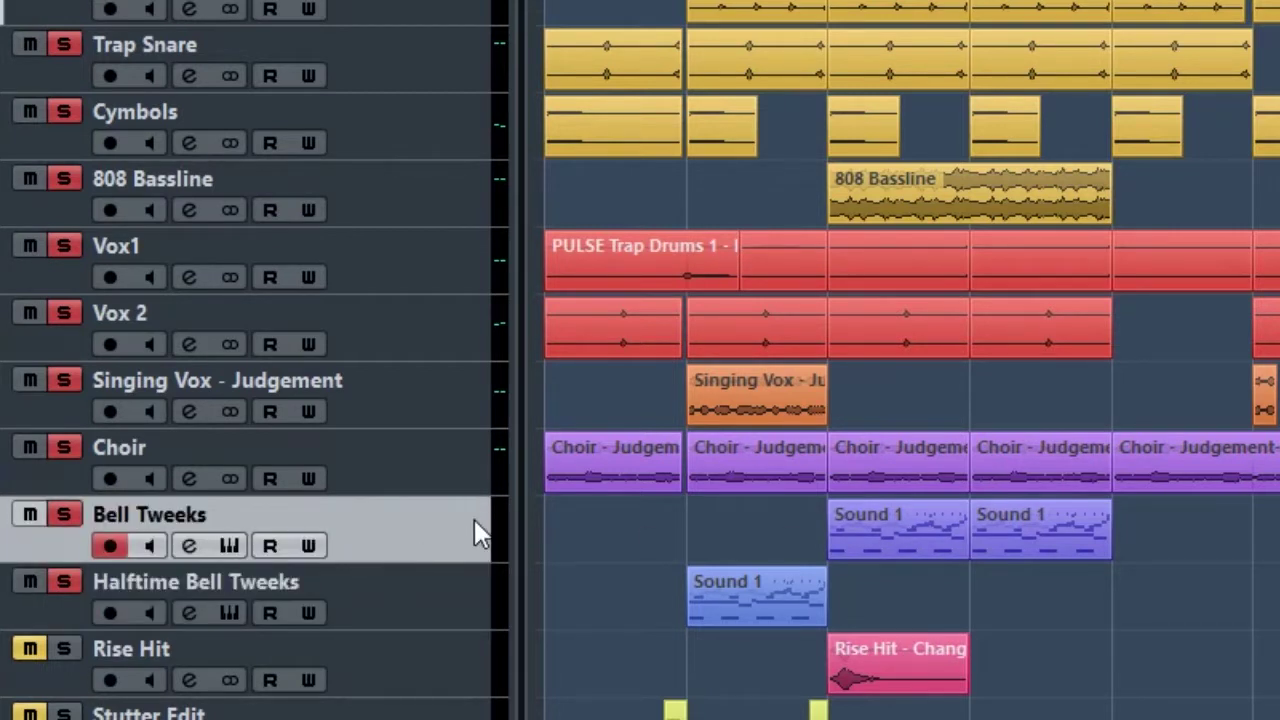
pyautogui.click(444, 590)
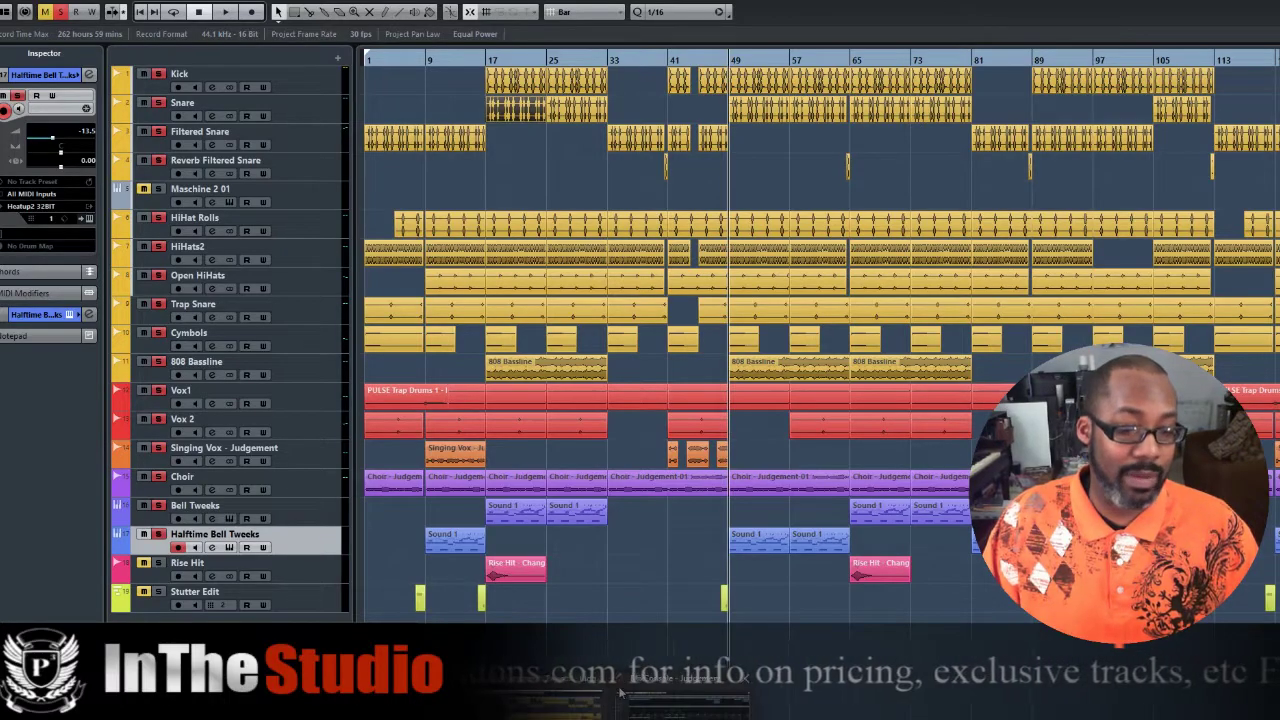
# Check the HalfTime insert in the MixConsole, select HiHat Rolls, and move playback to an earlier bar
pyautogui.press('F3')
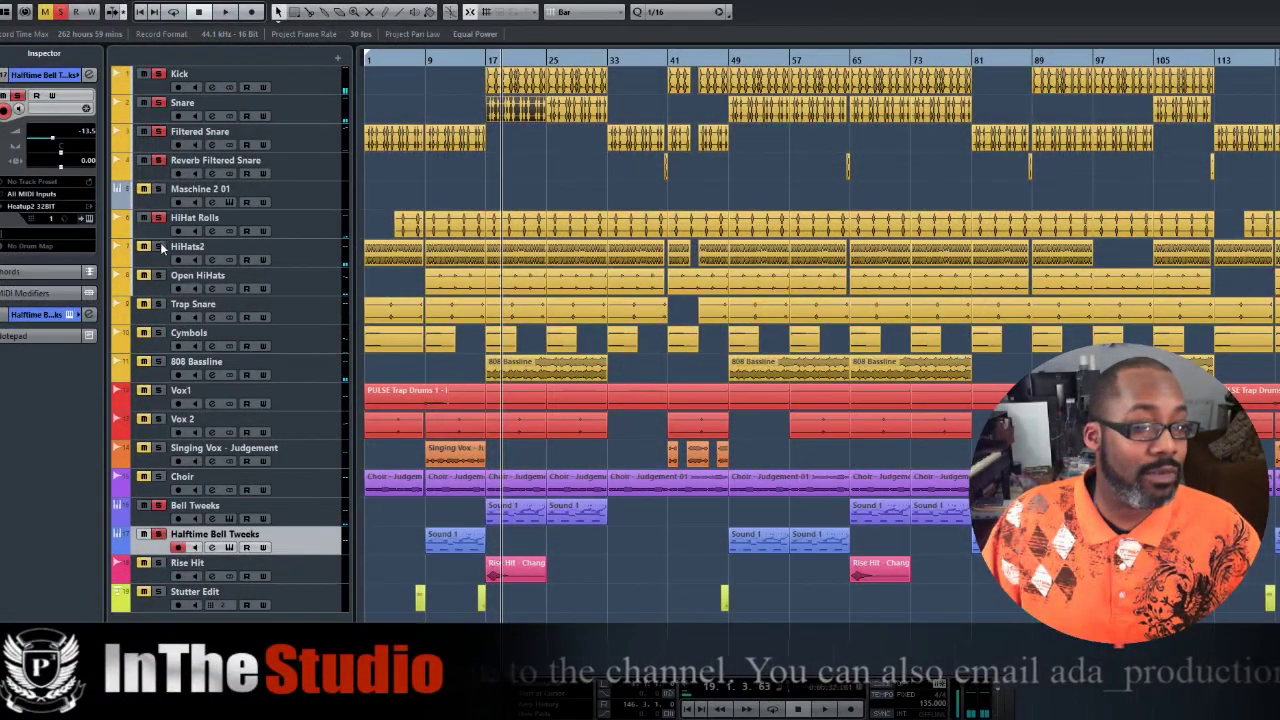
pyautogui.click(162, 230)
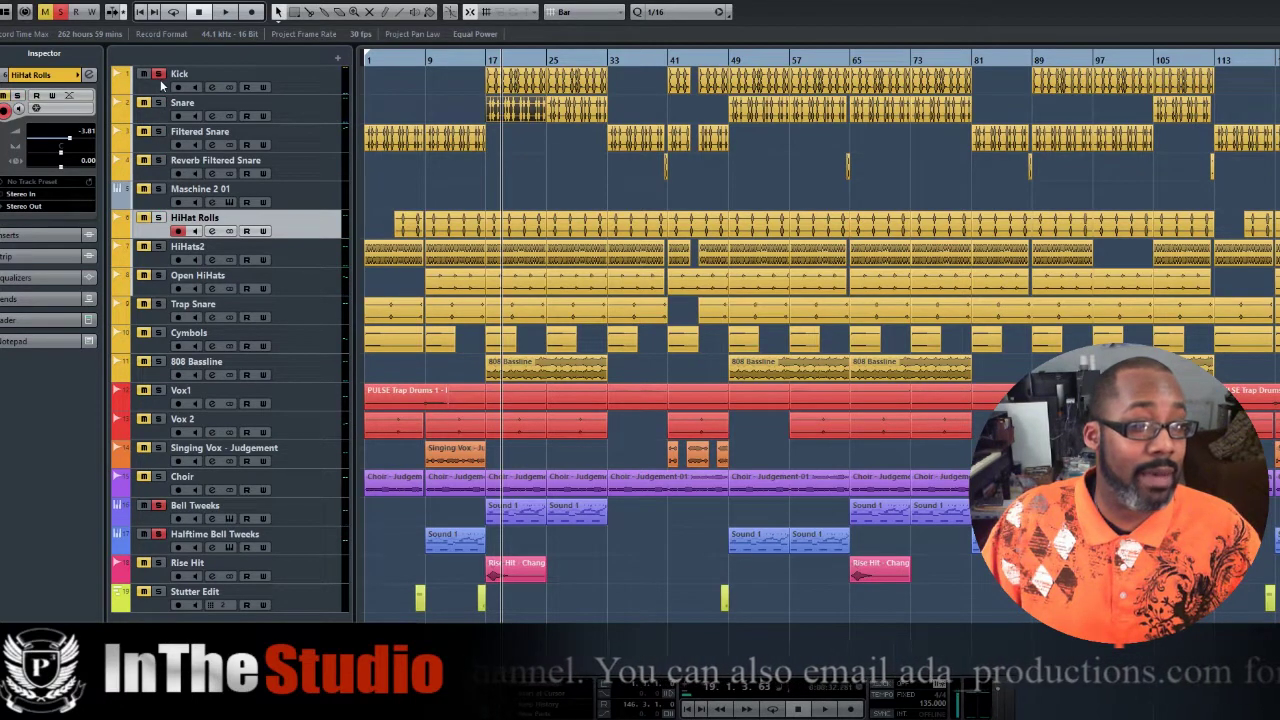
pyautogui.click(471, 62)
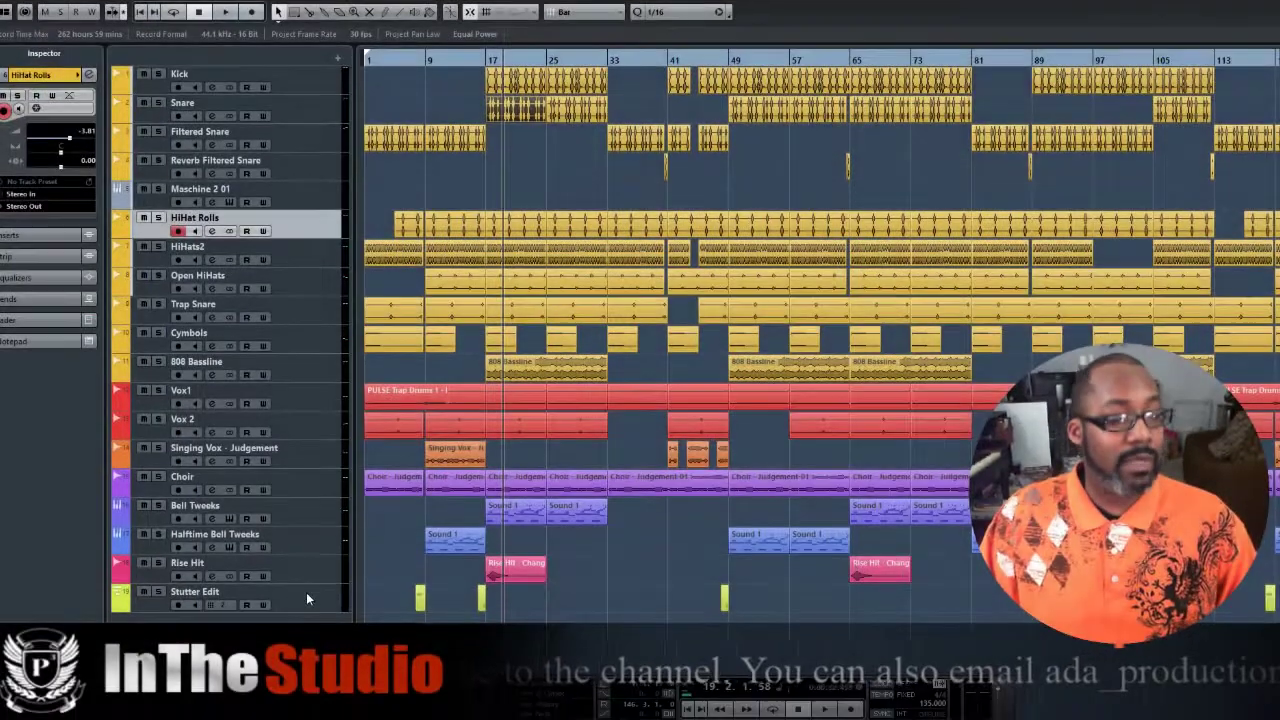
# Select the Stutter Edit track and check its iZotope Stutter Edit insert in the MixConsole
pyautogui.click(299, 596)
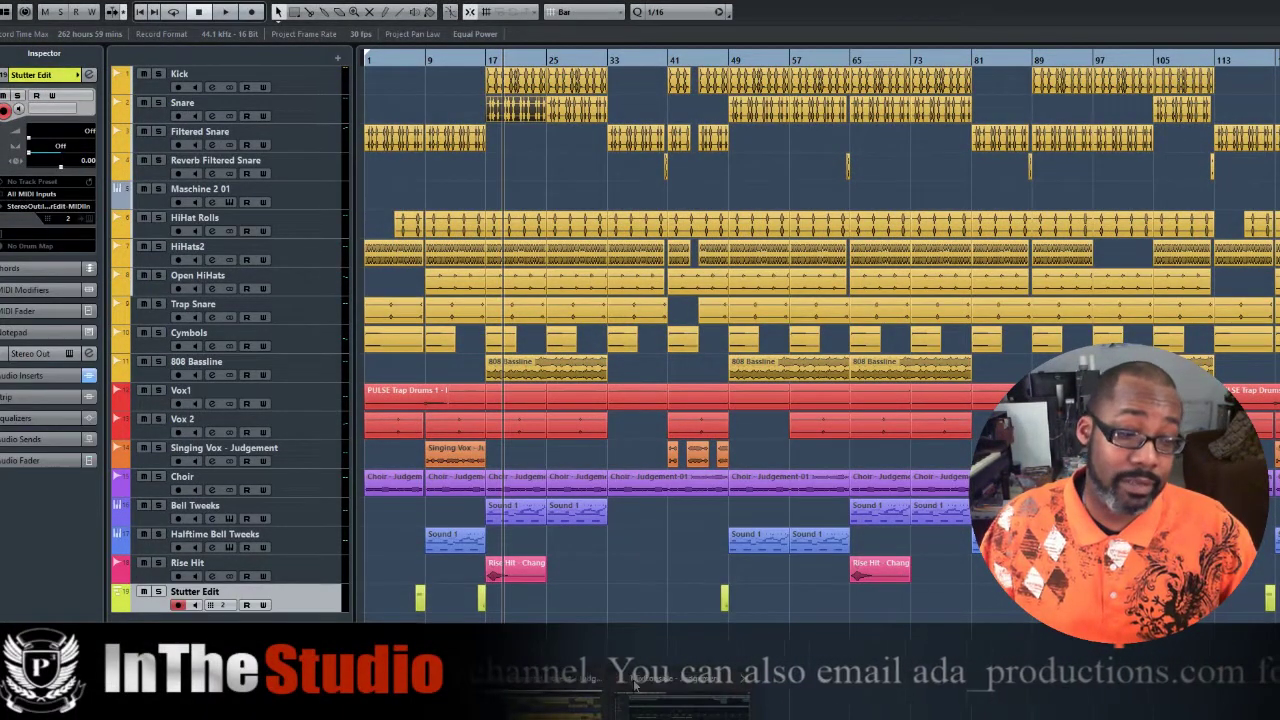
pyautogui.press('F3')
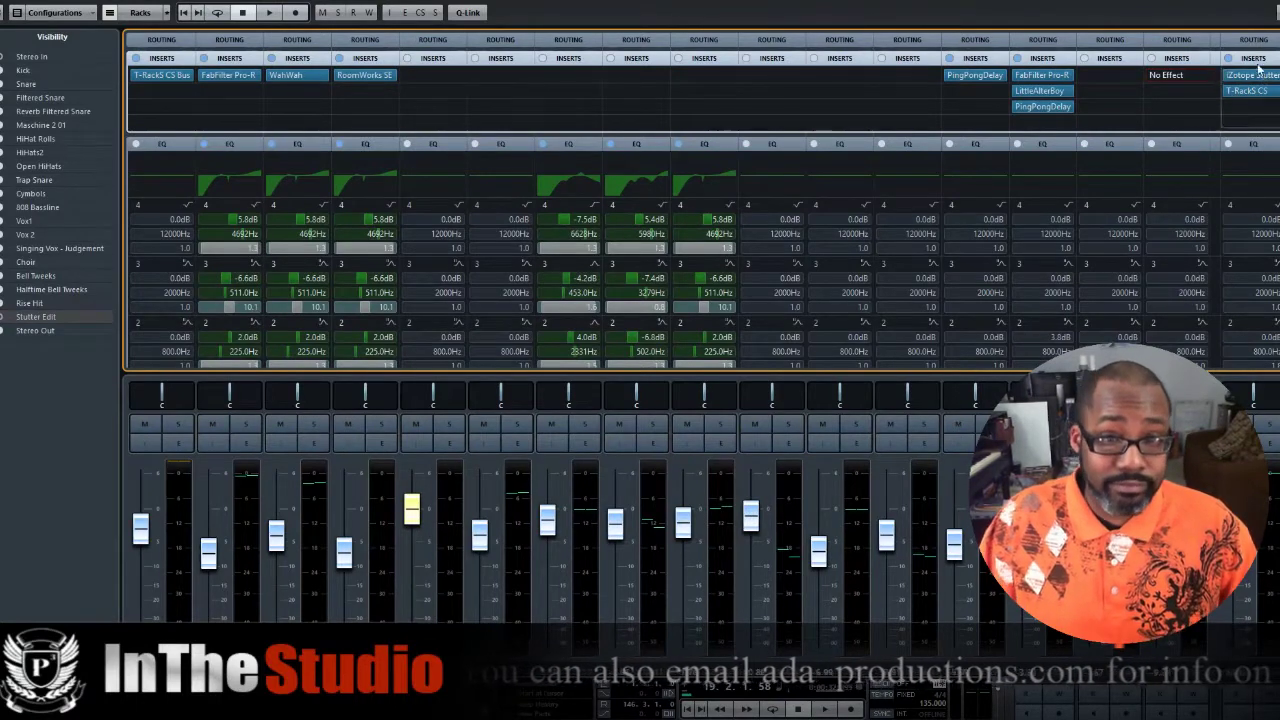
pyautogui.press('F3')
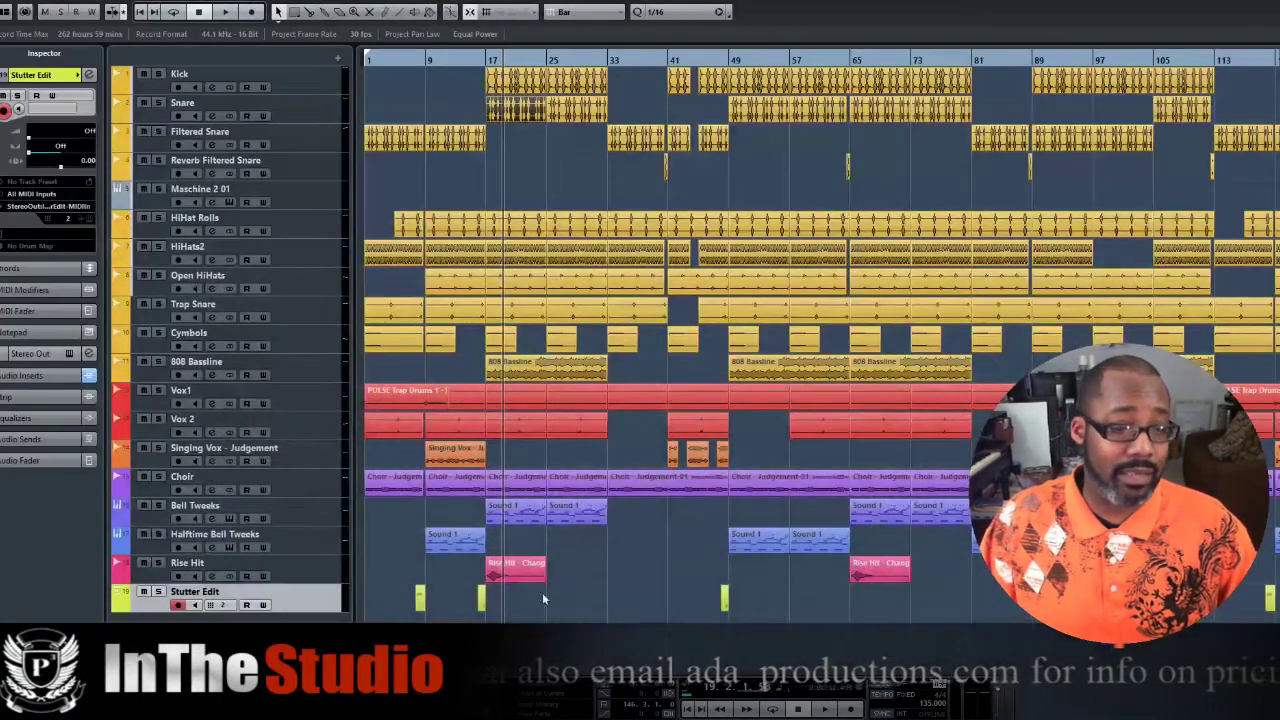